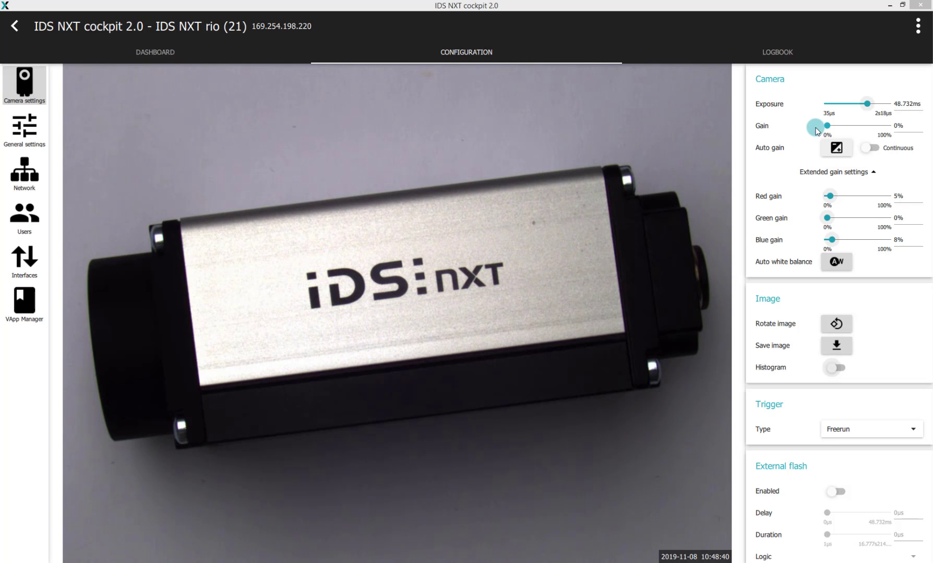
- Open the IDS NXT crawler, run it with the crawler path X:\data\camera_classifier, and copy its URL
{"action": "left_click", "coordinate": [917, 29]}
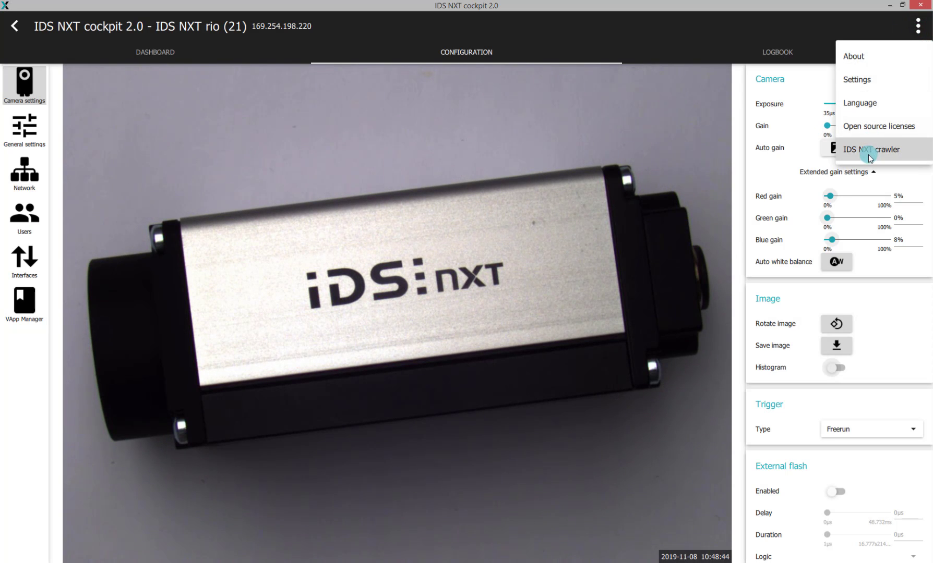
{"action": "left_click", "coordinate": [867, 154]}
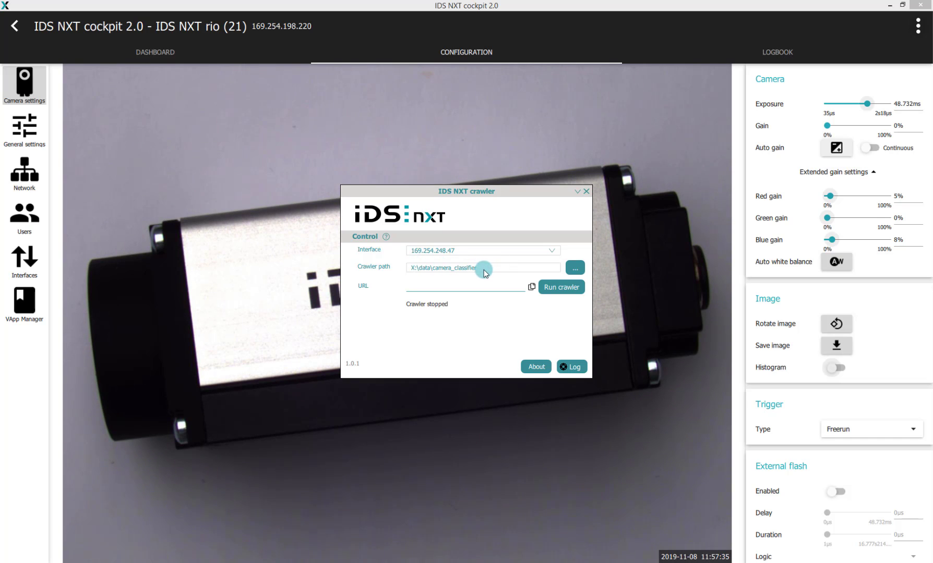
{"action": "left_click", "coordinate": [562, 290]}
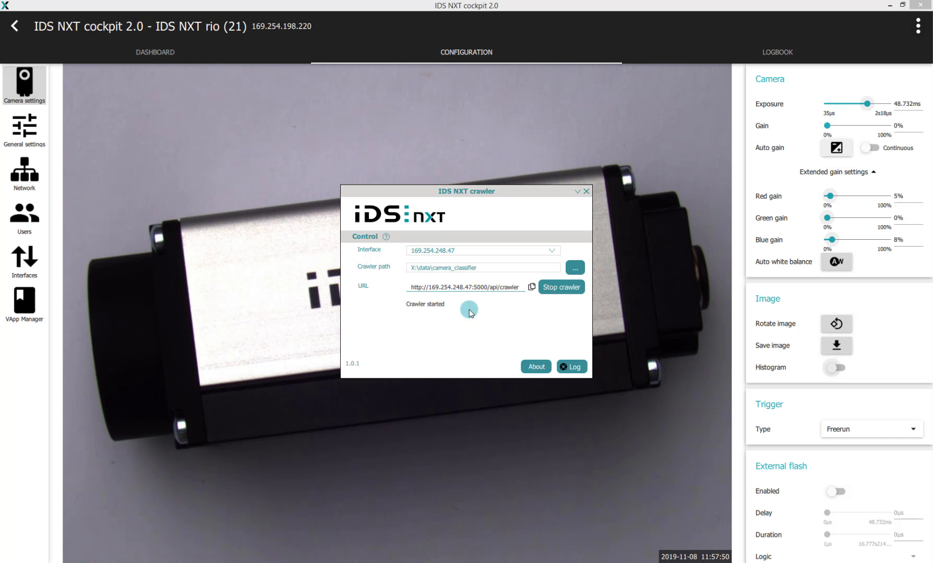
{"action": "left_click", "coordinate": [530, 286]}
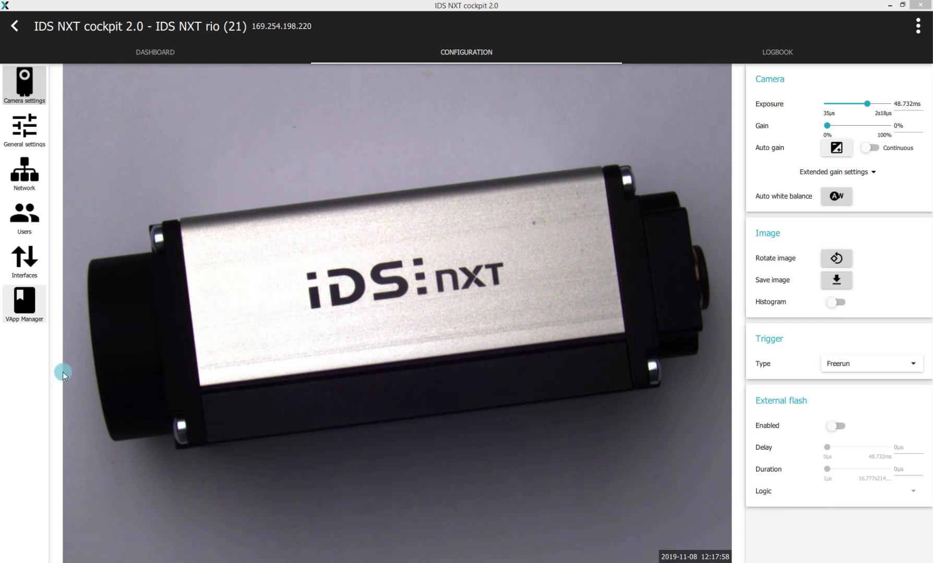
- Start the Crawler vision app on the camera and open its configuration page
{"action": "left_click", "coordinate": [22, 301]}
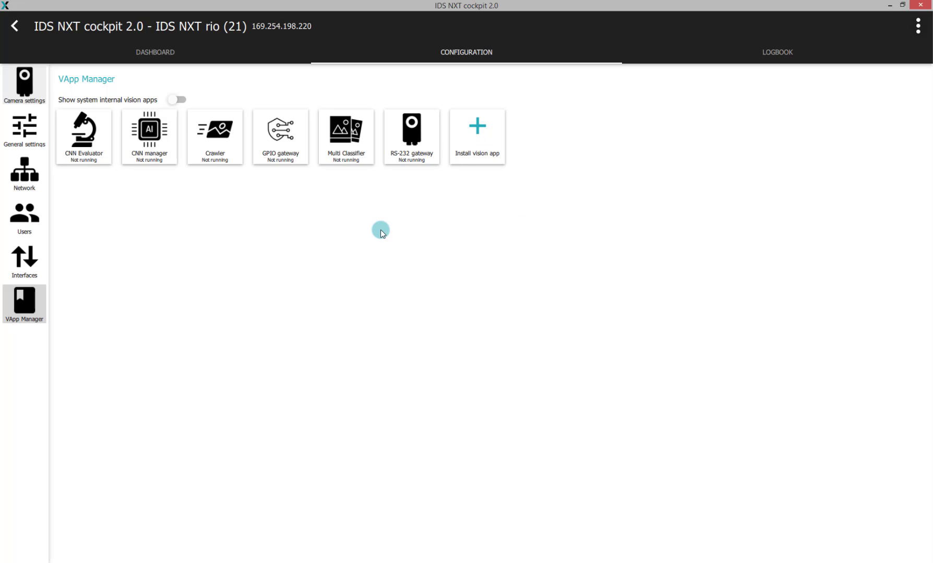
{"action": "left_click", "coordinate": [219, 140]}
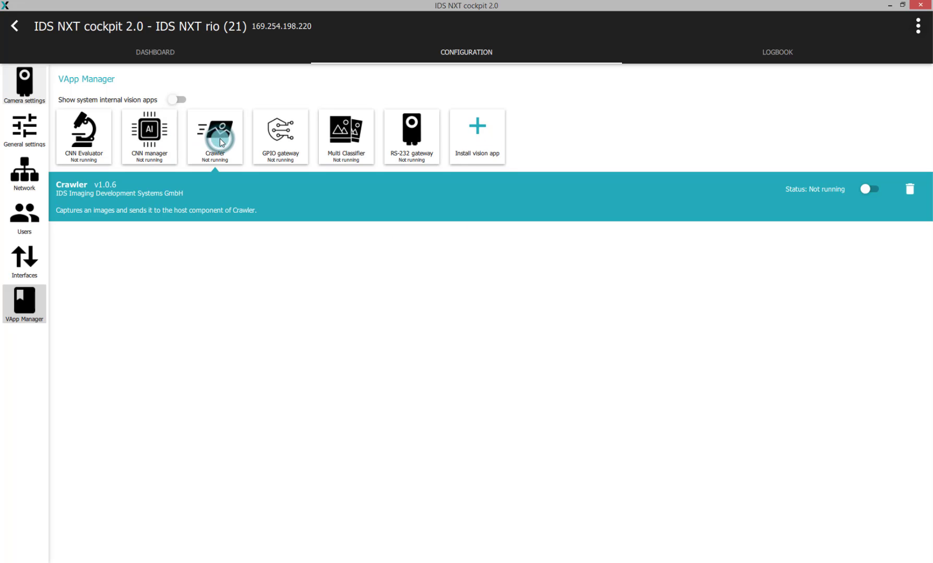
{"action": "left_click", "coordinate": [868, 188]}
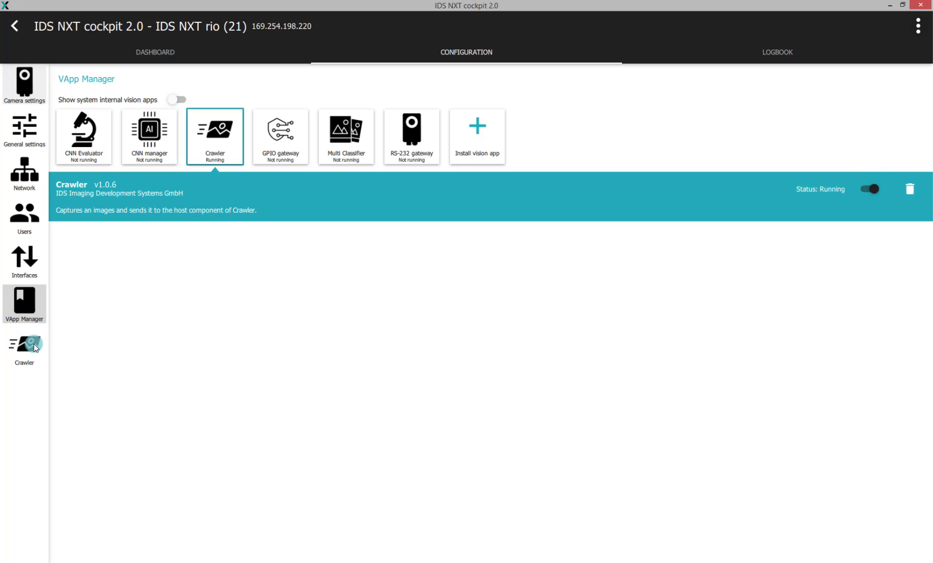
{"action": "left_click", "coordinate": [29, 351]}
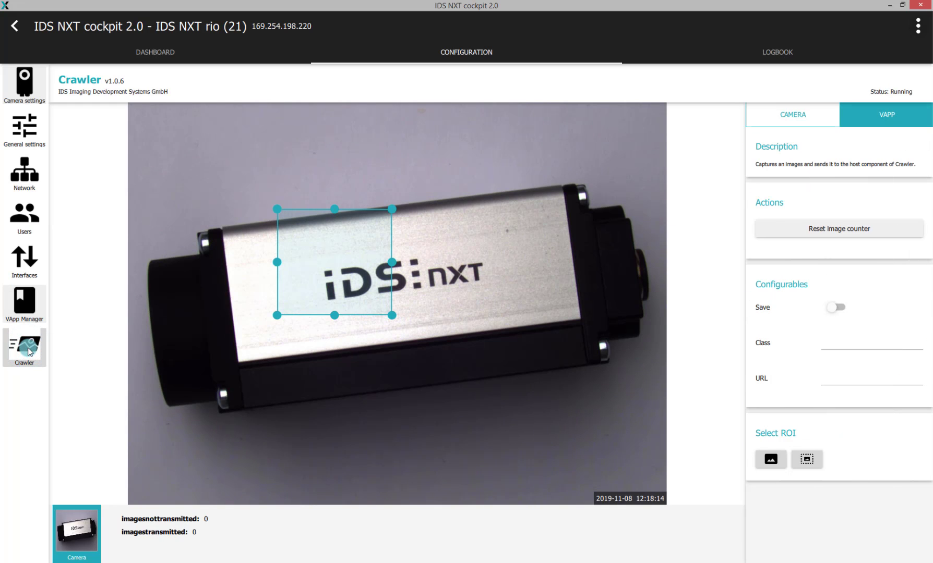
- Select the full image as the ROI, set the class to "IDS NXT rio" and paste the copied crawler URL
{"action": "left_click", "coordinate": [771, 459]}
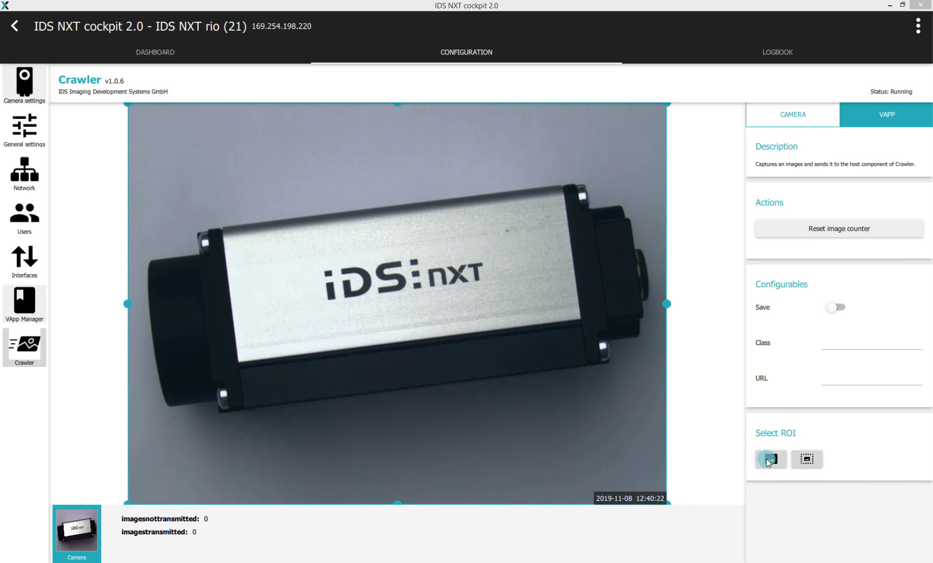
{"action": "left_click_drag", "start_coordinate": [669, 507], "coordinate": [694, 523]}
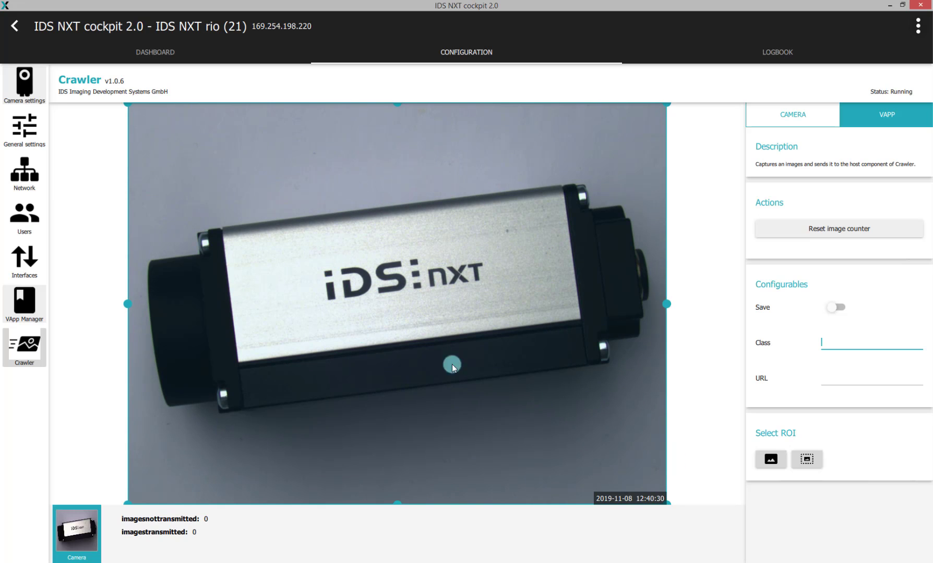
{"action": "left_click", "coordinate": [850, 344]}
{"action": "type", "text": "IDS NXT rio"}
{"action": "key", "text": "Tab"}
{"action": "key", "text": "ctrl+v"}
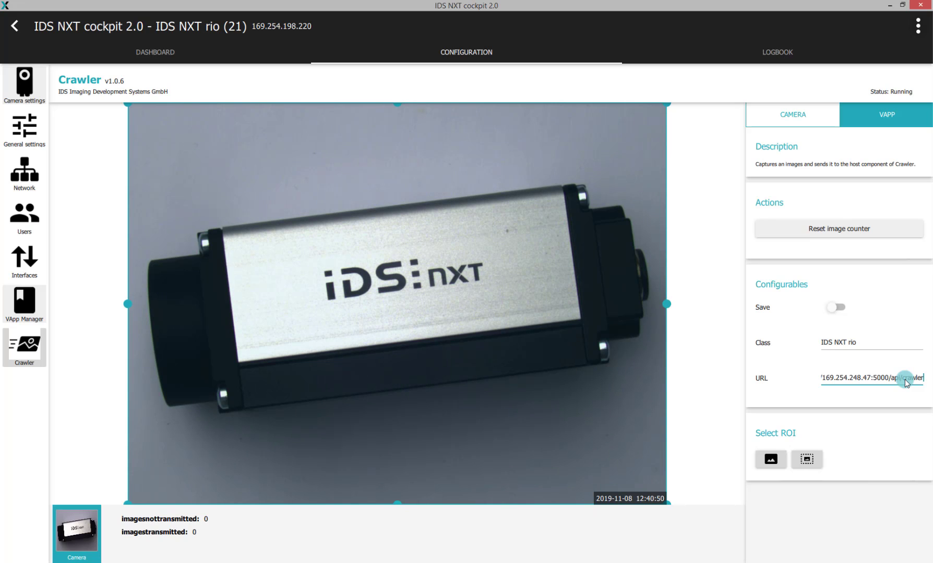
- Record images for the IDS NXT rio class by enabling saving while the camera is moved, and stop saving
{"action": "left_click", "coordinate": [838, 307]}
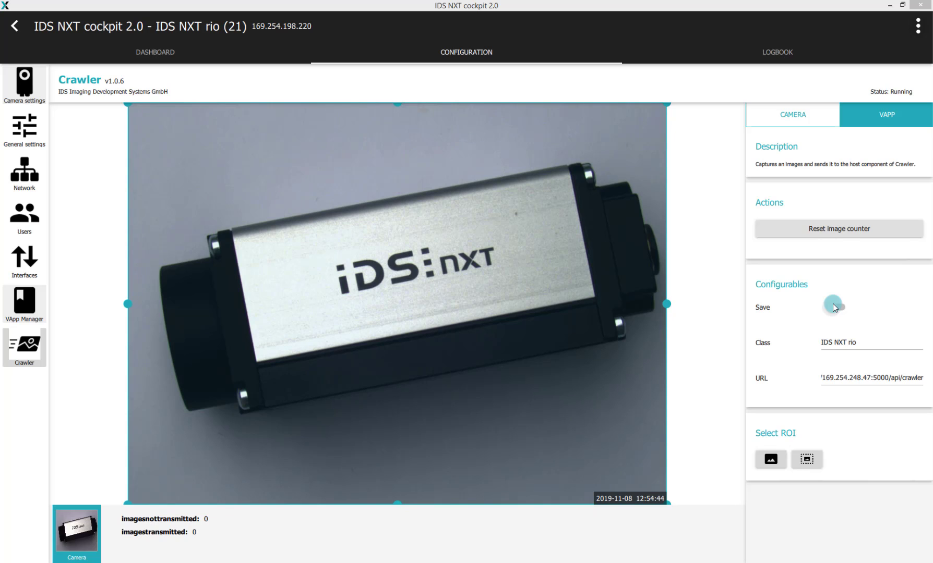
{"action": "left_click", "coordinate": [833, 306]}
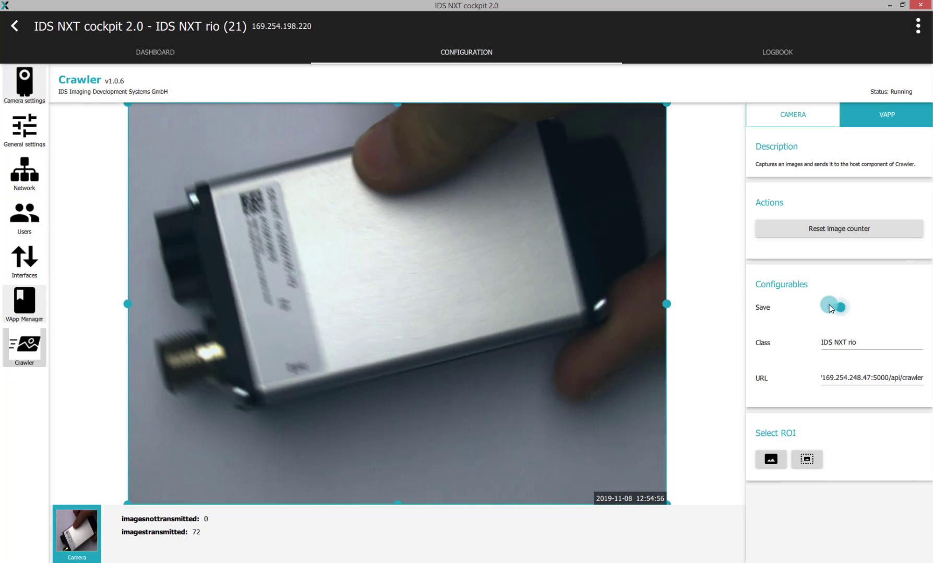
{"action": "left_click", "coordinate": [830, 308]}
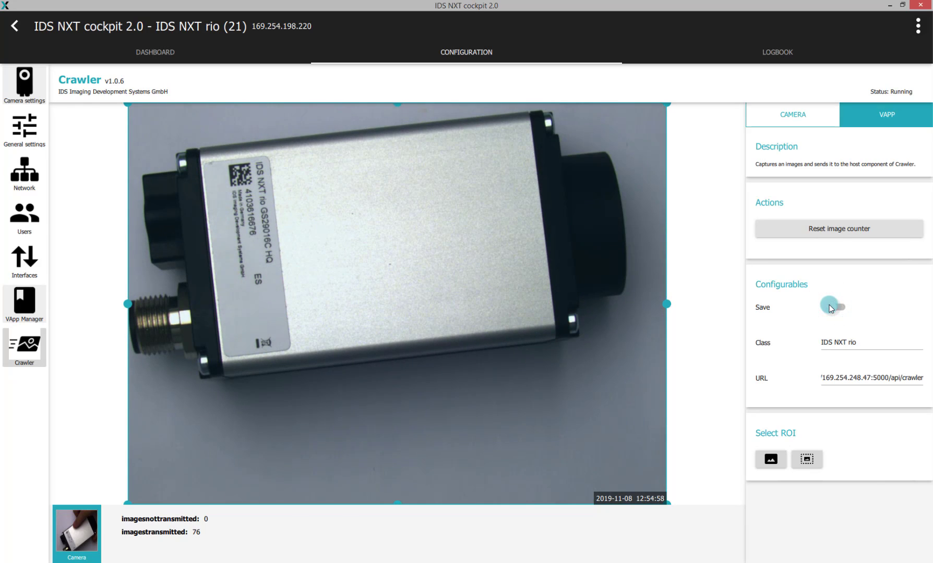
- In File Explorer, open the IDS NXT rio folder inside camera_classifier and review the transmitted image files
{"action": "left_click", "coordinate": [339, 393]}
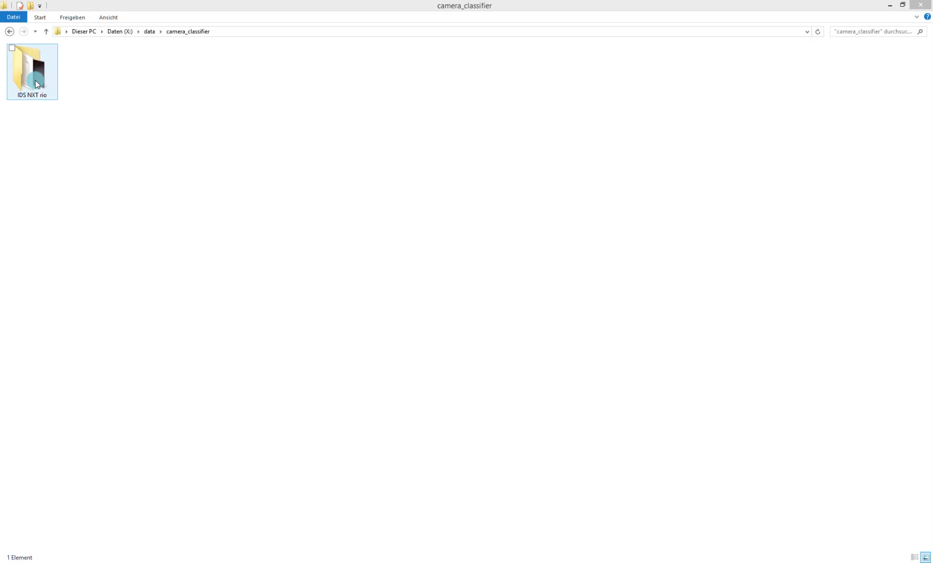
{"action": "left_click", "coordinate": [35, 80]}
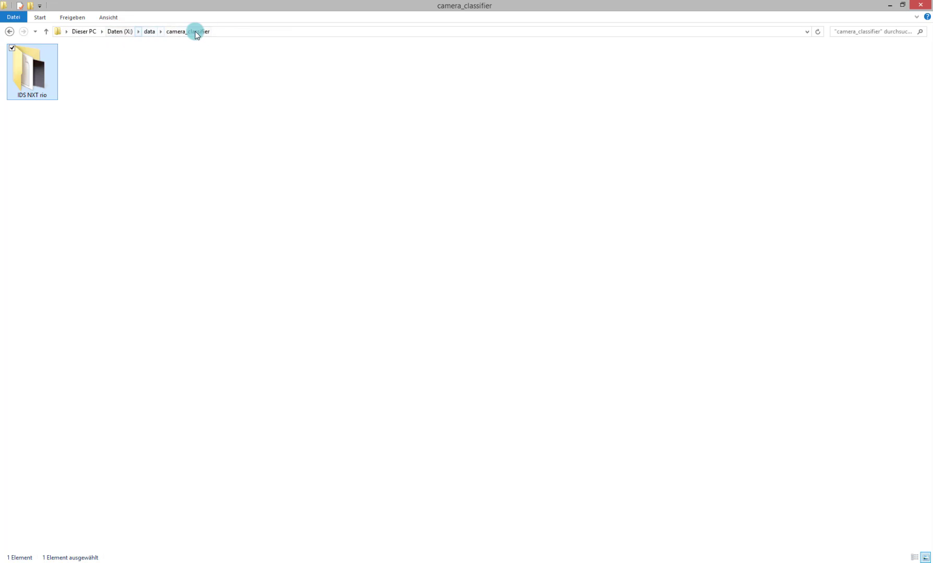
{"action": "double_click", "coordinate": [33, 78]}
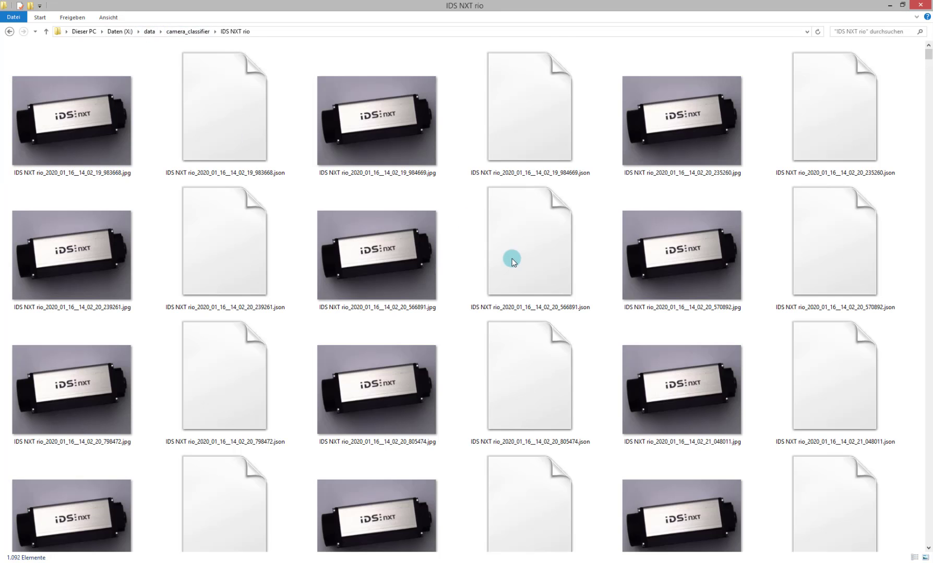
{"action": "scroll", "coordinate": [513, 261], "scroll_direction": "down", "scroll_amount": 5}
{"action": "scroll", "coordinate": [513, 264], "scroll_direction": "down", "scroll_amount": 6}
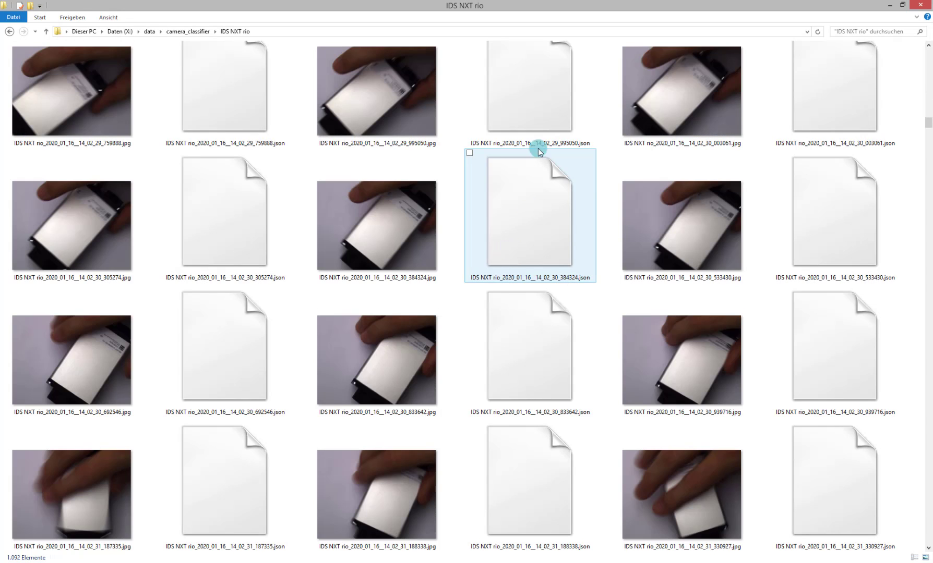
{"action": "left_click", "coordinate": [550, 100]}
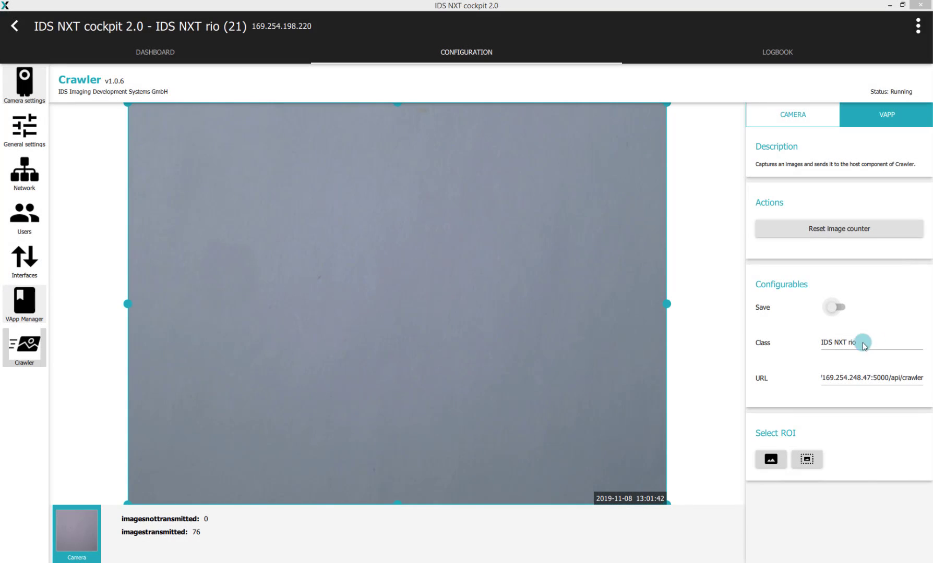
- Back in IDS NXT cockpit, set the class to "Background", save images of the empty scene, and stop saving
{"action": "left_click_drag", "start_coordinate": [859, 341], "coordinate": [821, 342]}
{"action": "key", "text": "BackSpace"}
{"action": "type", "text": "Backgrou"}
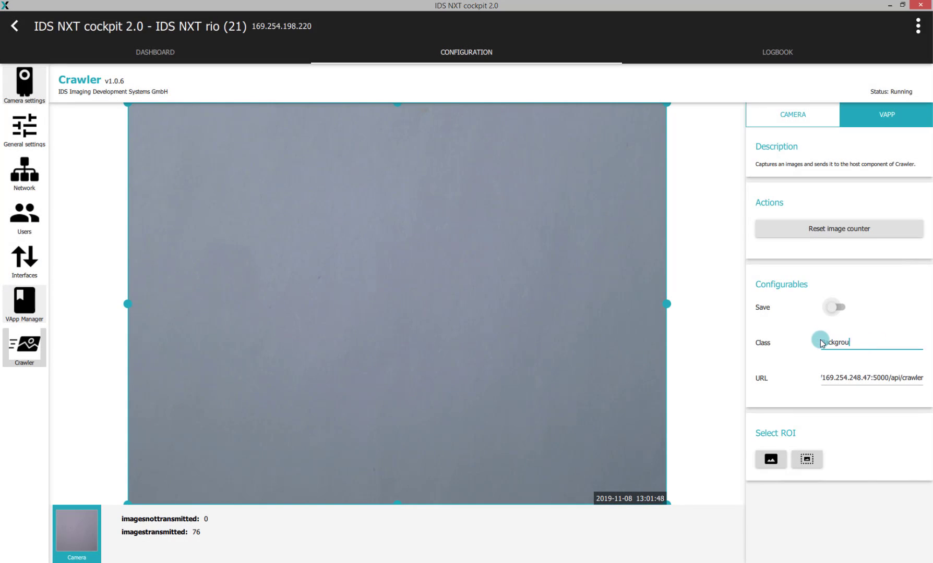
{"action": "type", "text": "nd"}
{"action": "left_click", "coordinate": [838, 307]}
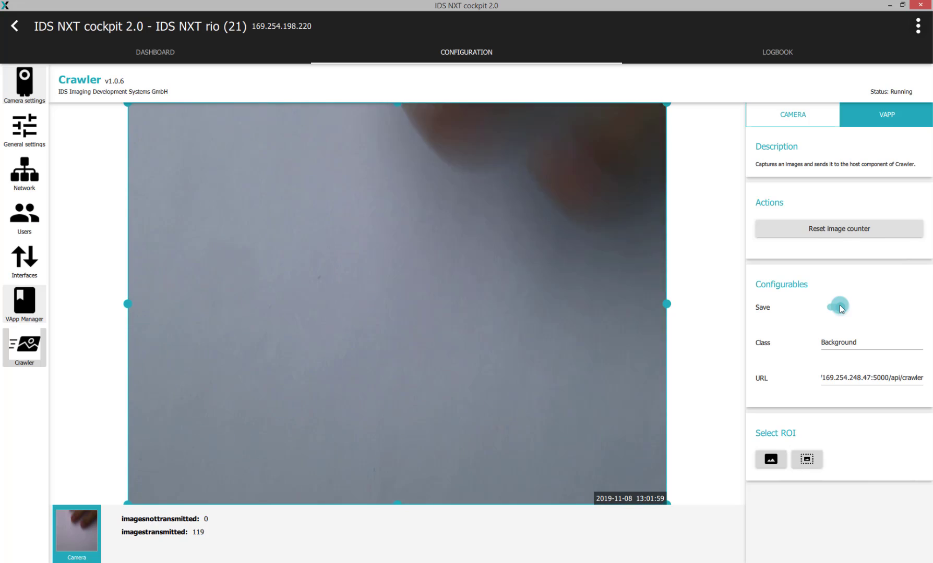
{"action": "left_click", "coordinate": [840, 307]}
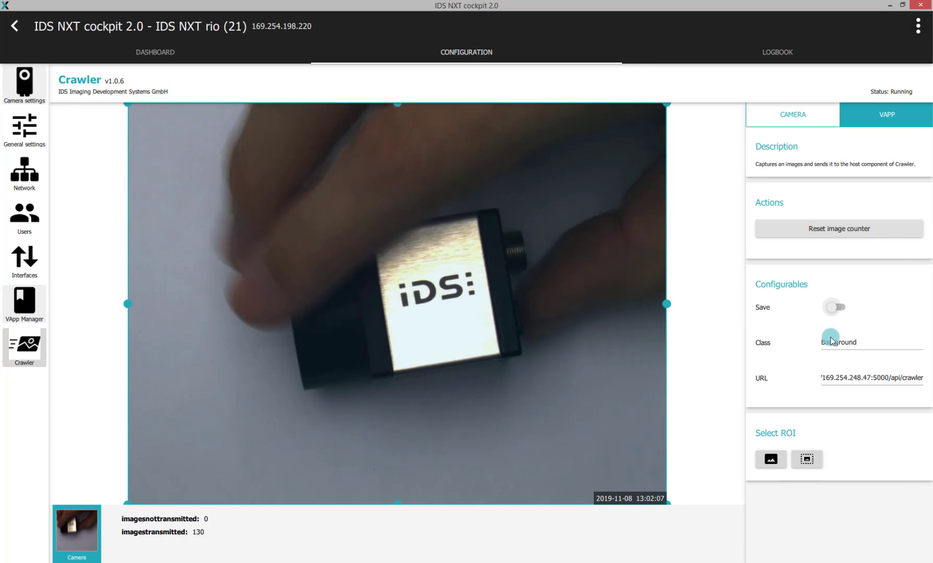
- Set the class to "uEye CP", save images of that camera in different positions, and stop saving
{"action": "double_click", "coordinate": [835, 345]}
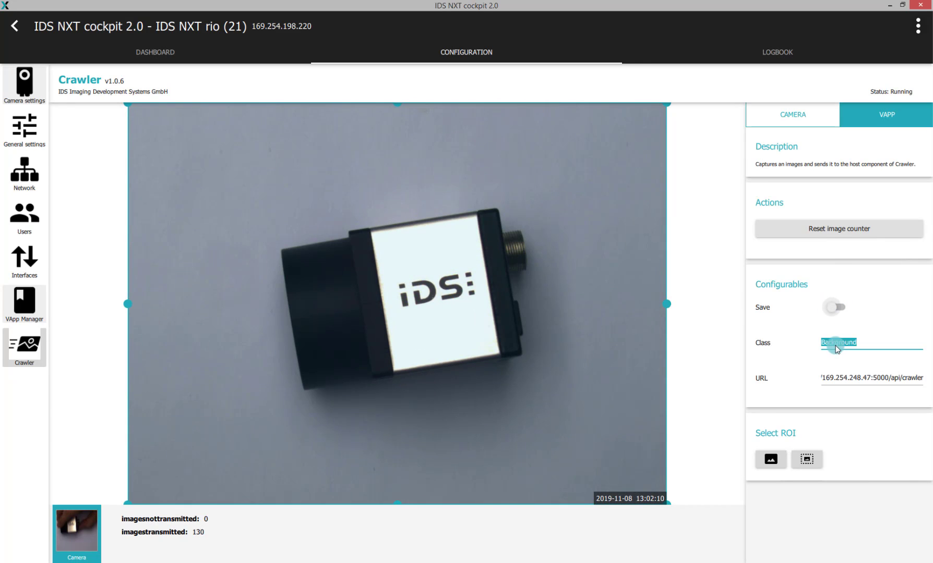
{"action": "type", "text": "uEye CP"}
{"action": "left_click", "coordinate": [833, 306]}
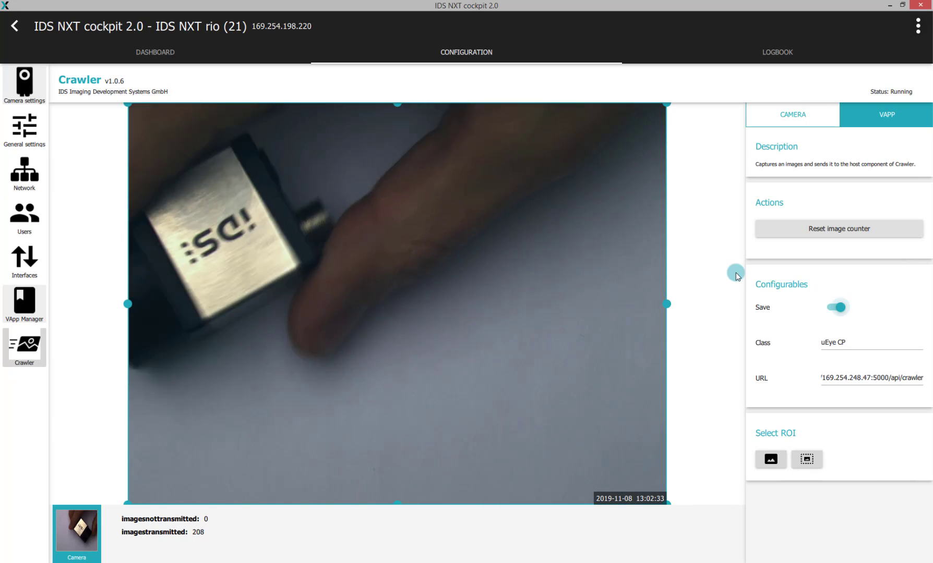
{"action": "left_click", "coordinate": [847, 312]}
- Set the class to "uEye FA" and start saving images for it
{"action": "left_click_drag", "start_coordinate": [849, 345], "coordinate": [822, 344]}
{"action": "type", "text": "uEye "}
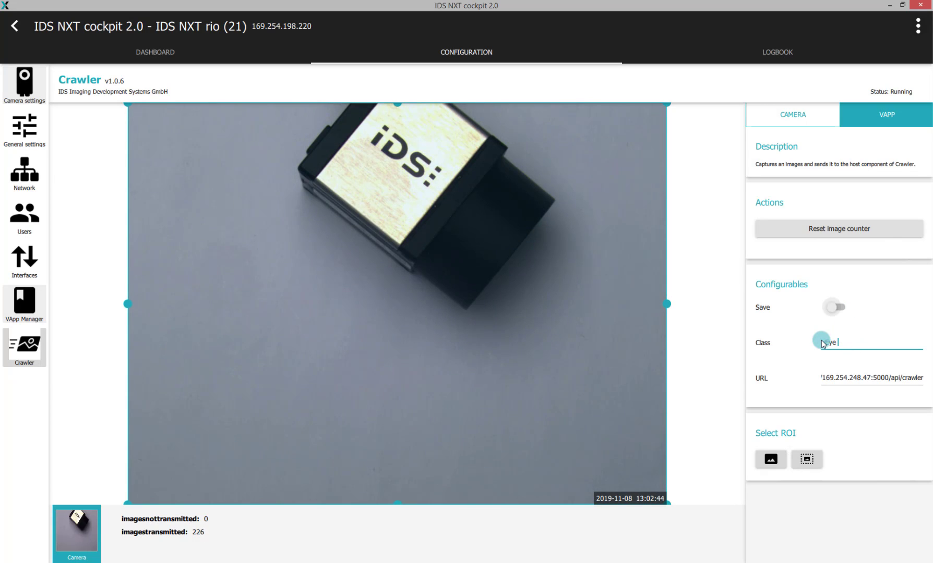
{"action": "type", "text": "FA"}
{"action": "left_click", "coordinate": [826, 307]}
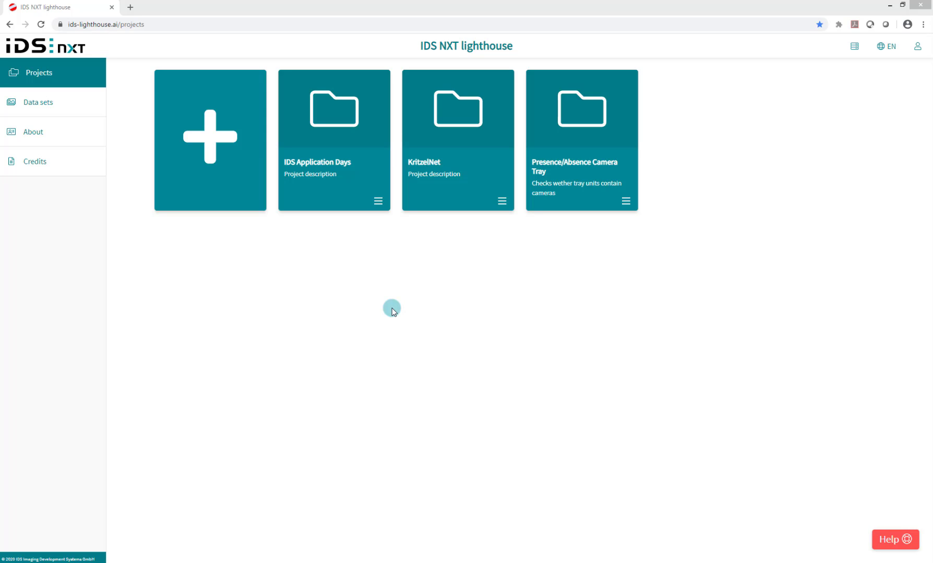
- In IDS NXT lighthouse, create a new data set with the title "Camera Data" and the description "Camera Data"
{"action": "left_click", "coordinate": [49, 110]}
{"action": "left_click", "coordinate": [205, 131]}
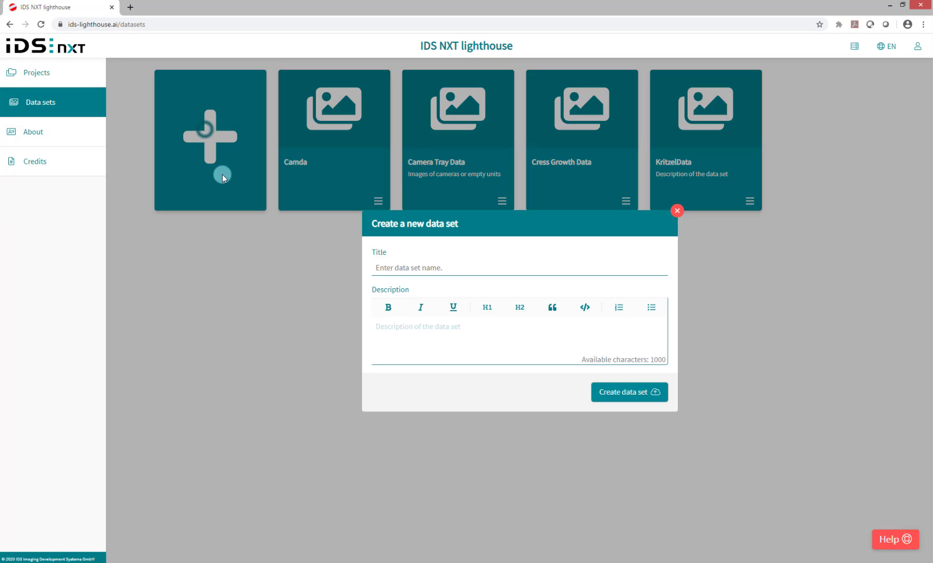
{"action": "left_click", "coordinate": [449, 268]}
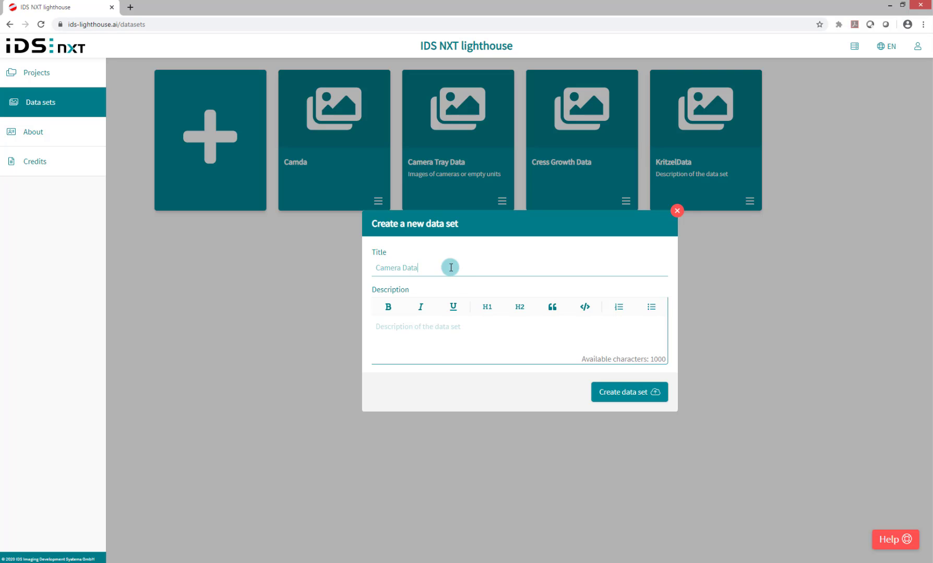
{"action": "left_click", "coordinate": [446, 326]}
{"action": "type", "text": "Camera Data"}
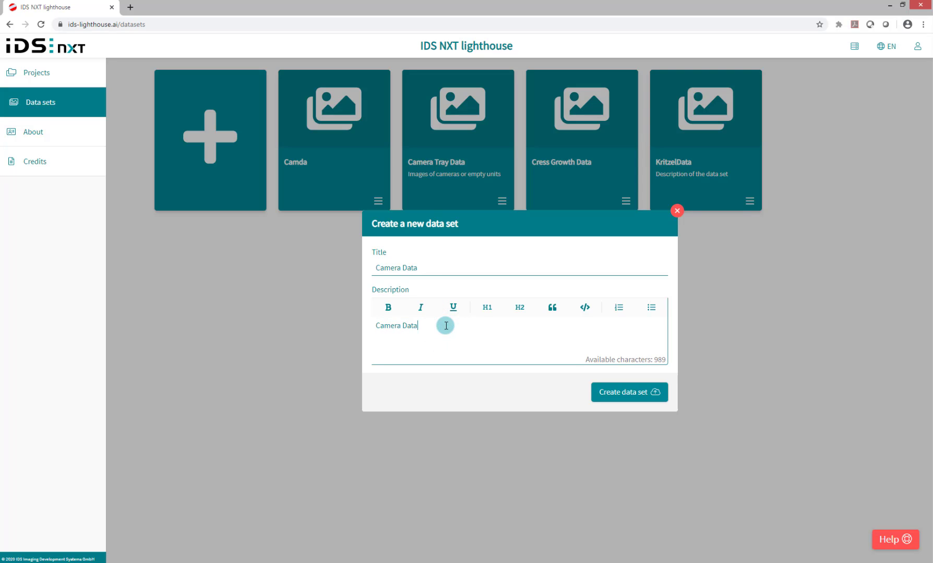
{"action": "left_click", "coordinate": [637, 395]}
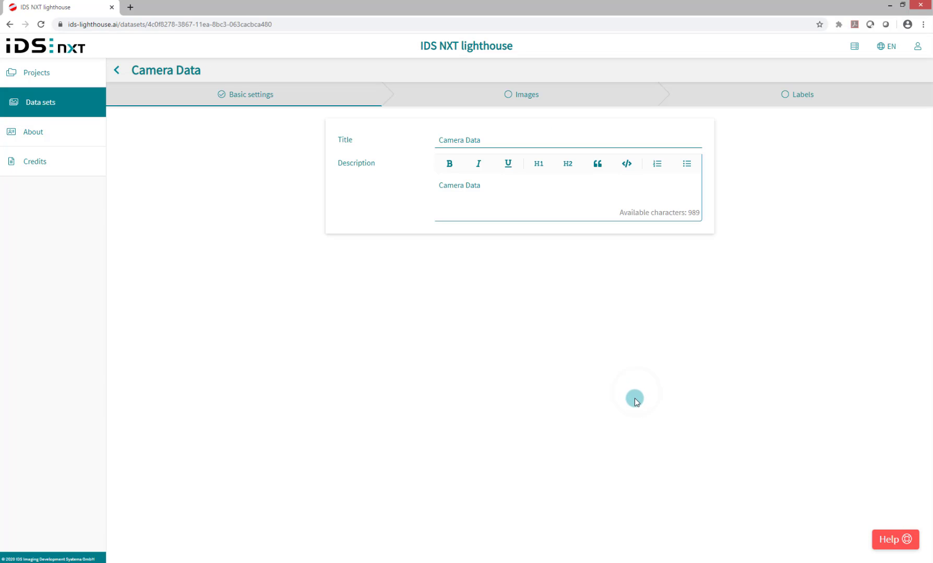
- Add all images from the IDS NXT rio folder to the Camera Data set's image upload
{"action": "left_click", "coordinate": [525, 97]}
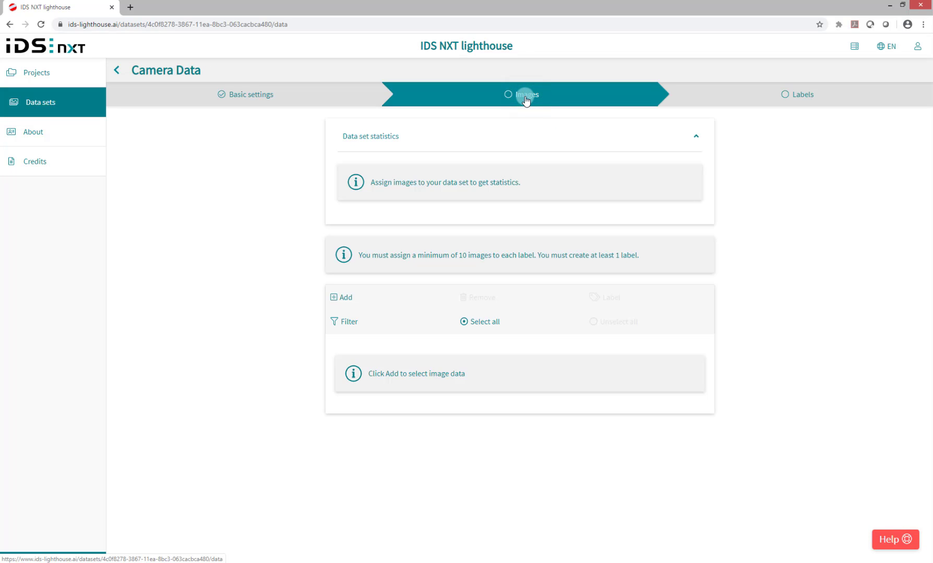
{"action": "left_click", "coordinate": [368, 302]}
{"action": "left_click", "coordinate": [400, 249]}
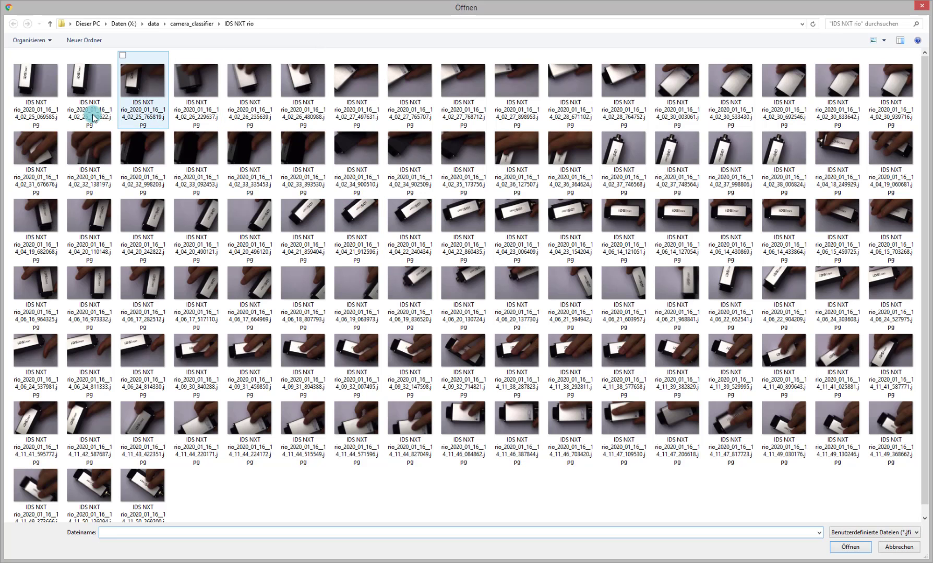
{"action": "left_click", "coordinate": [42, 84]}
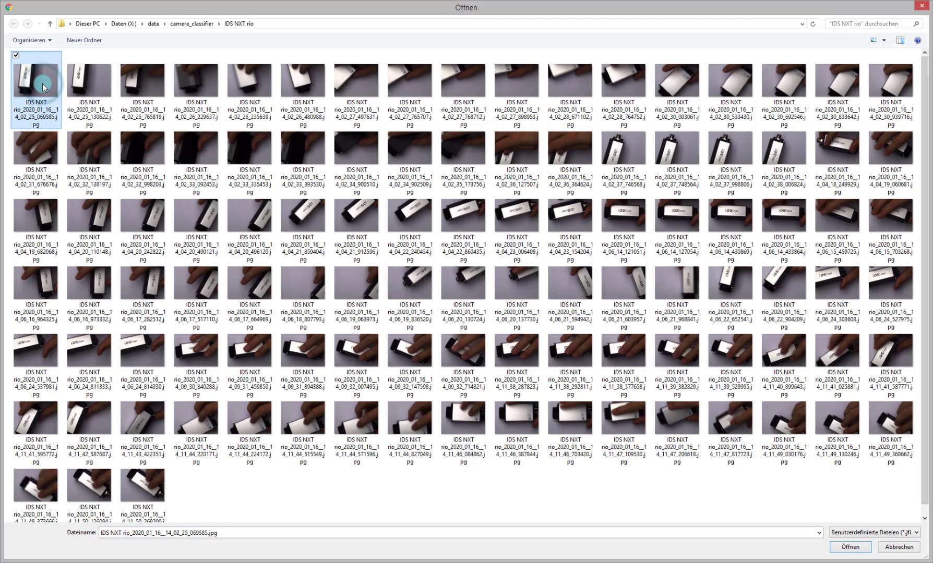
{"action": "key", "text": "ctrl+a"}
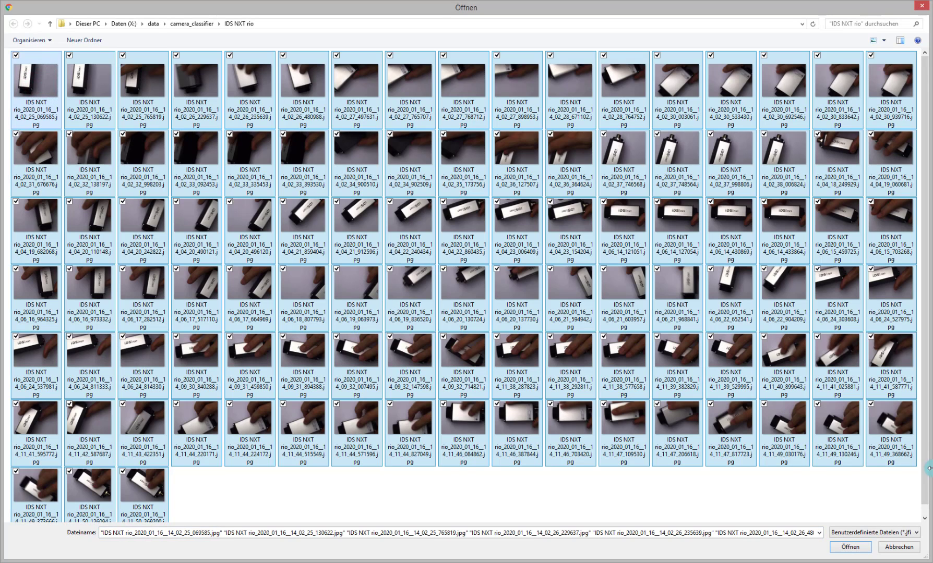
{"action": "left_click", "coordinate": [855, 542]}
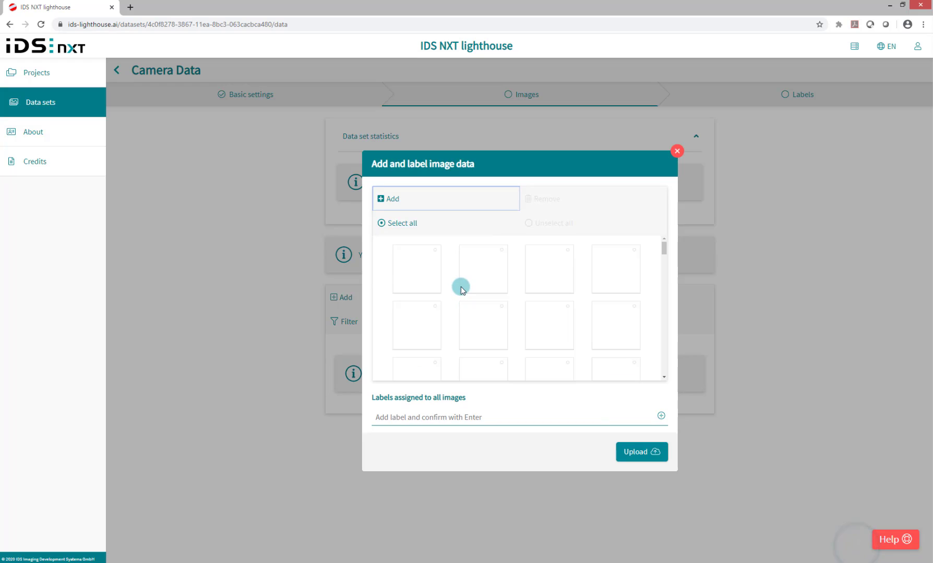
- Label all images in the upload batch "IDS NXT rio" and upload them to the Camera Data set
{"action": "left_click", "coordinate": [452, 416]}
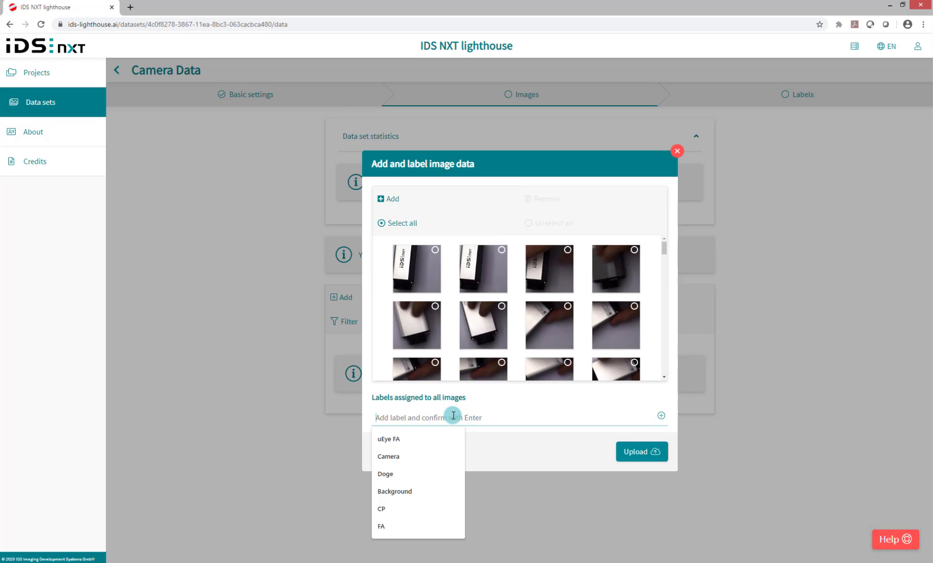
{"action": "type", "text": "UDS"}
{"action": "key", "text": "BackSpace"}
{"action": "key", "text": "BackSpace"}
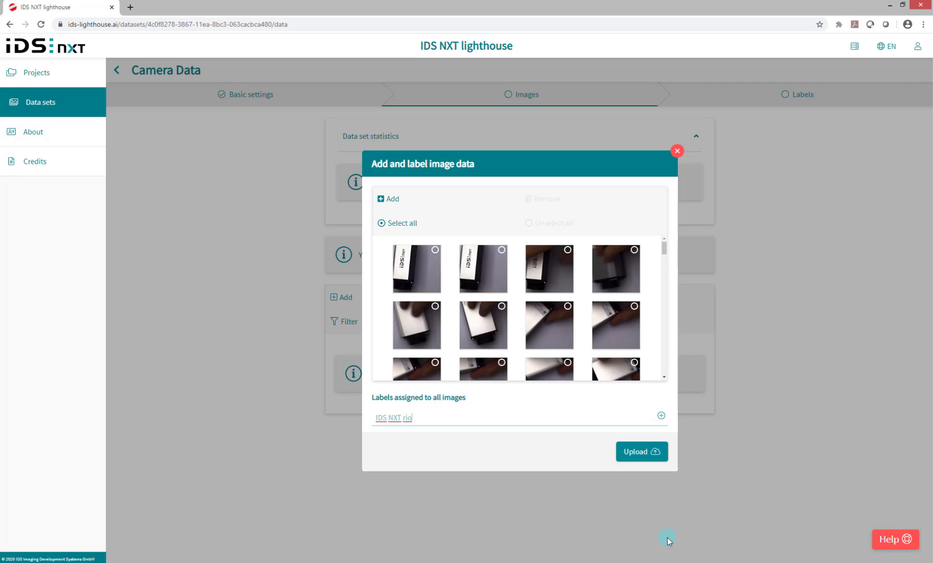
{"action": "left_click", "coordinate": [652, 452]}
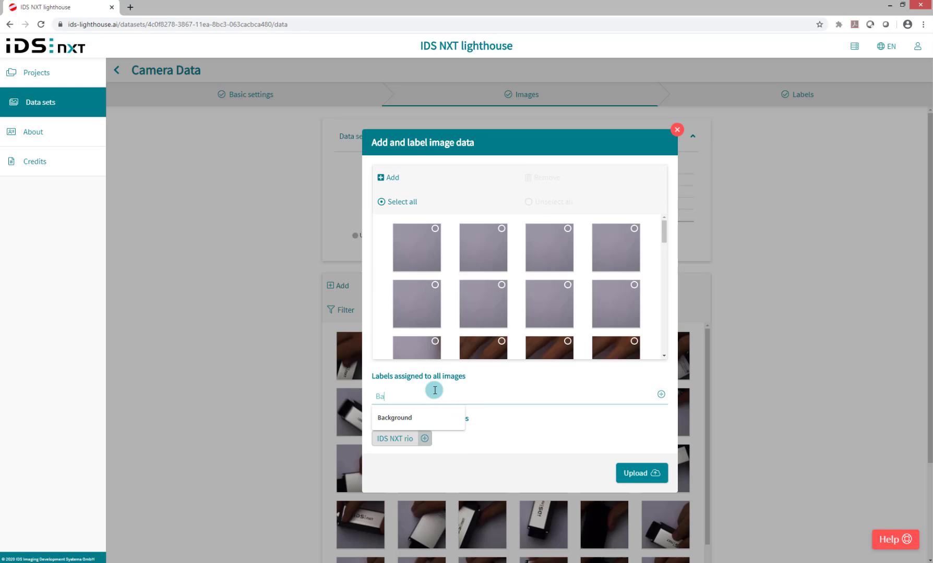
- Upload the empty-surface and hand images with the label "Background", and the next camera's images with the label "uEye CP"
{"action": "left_click", "coordinate": [396, 418]}
{"action": "left_click", "coordinate": [639, 484]}
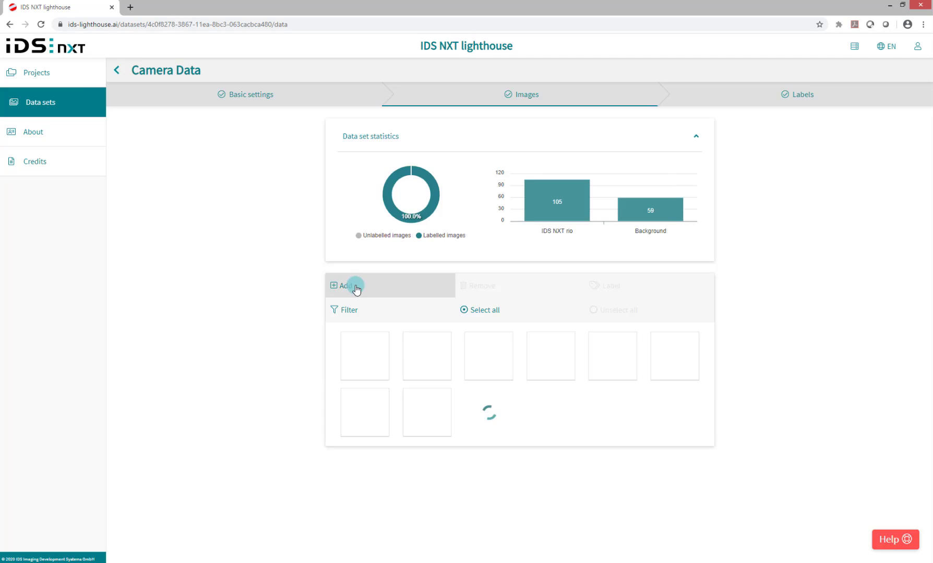
{"action": "left_click", "coordinate": [354, 285]}
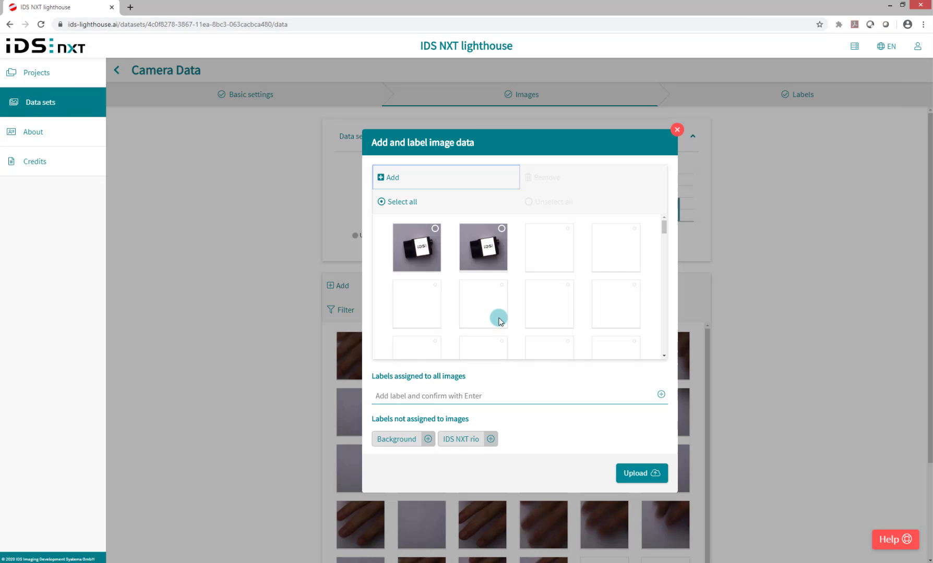
{"action": "left_click", "coordinate": [465, 396]}
{"action": "type", "text": "uEye"}
{"action": "type", "text": "FA"}
{"action": "left_click", "coordinate": [636, 483]}
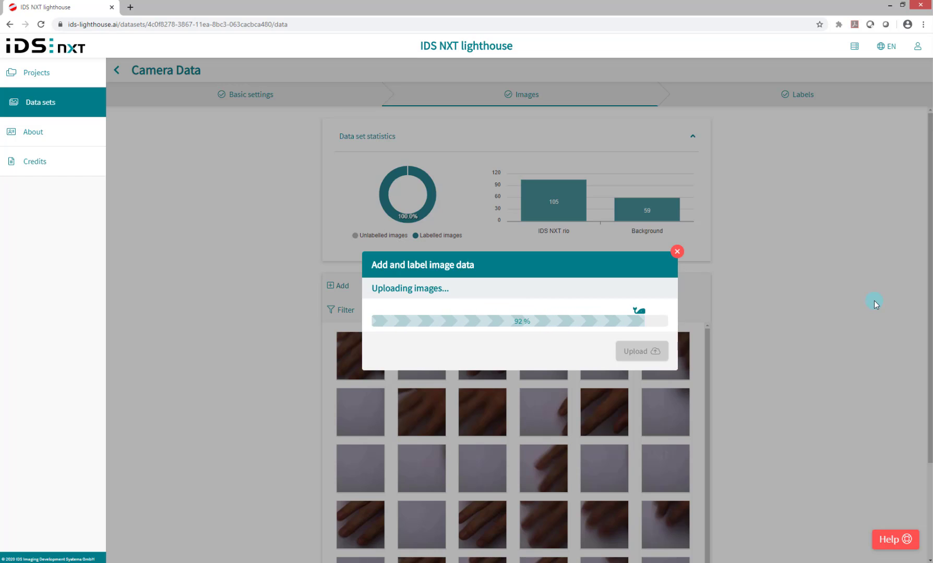
- Add the last camera's images with the label "uEye FA" and upload them to the Camera Data set
{"action": "left_click", "coordinate": [340, 286]}
{"action": "left_click", "coordinate": [391, 228]}
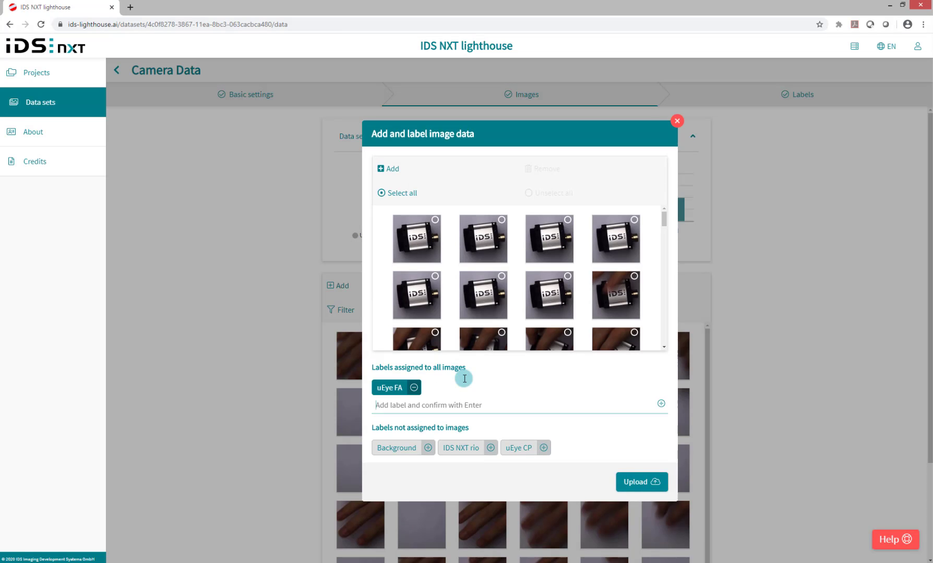
{"action": "left_click", "coordinate": [656, 485]}
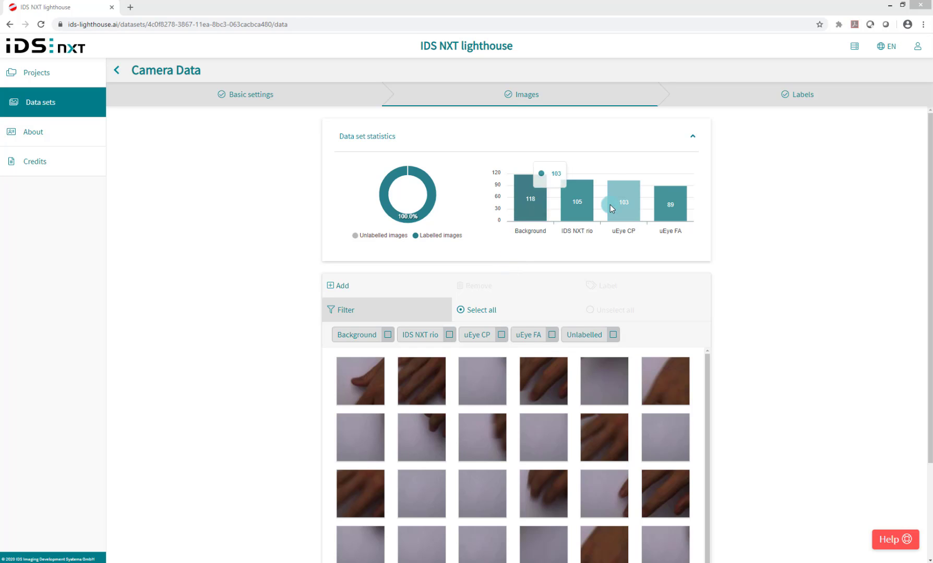
- Check the image counts per label in the data set statistics and filter the images by "IDS NXT rio"
{"action": "mouse_move", "coordinate": [523, 204]}
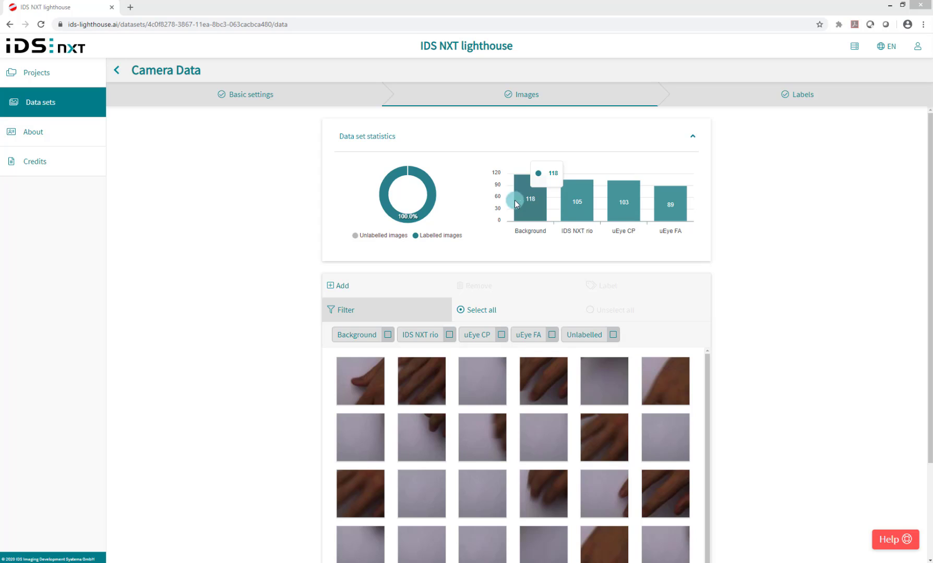
{"action": "mouse_move", "coordinate": [430, 199]}
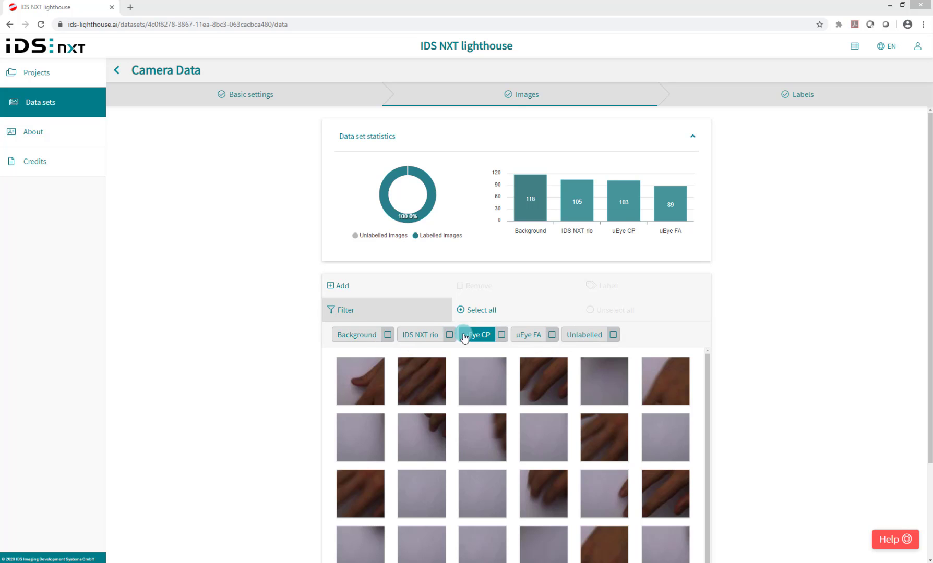
{"action": "left_click", "coordinate": [448, 337]}
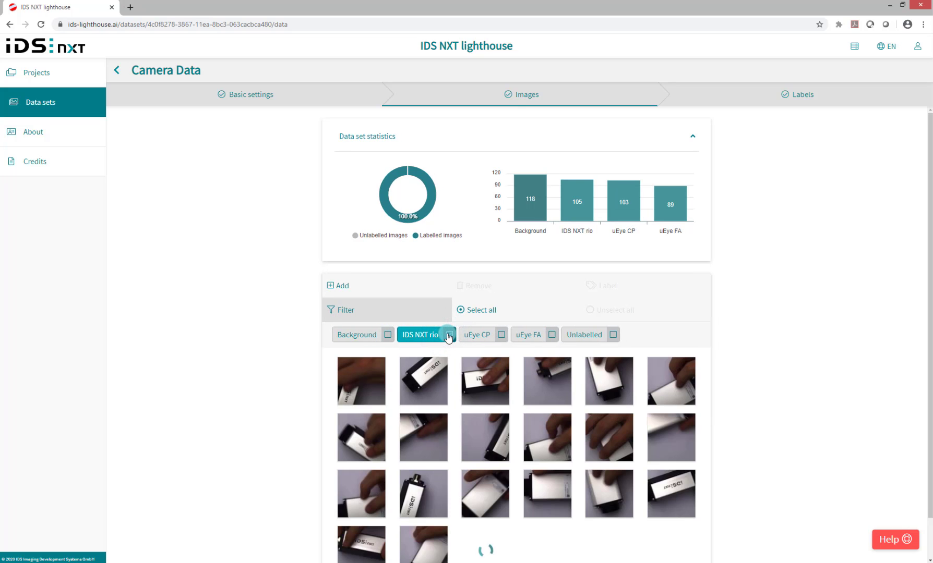
- Try to replace the "IDS NXT rio" label with "Background" on the first nine filtered images, and close without applying
{"action": "left_click", "coordinate": [380, 364]}
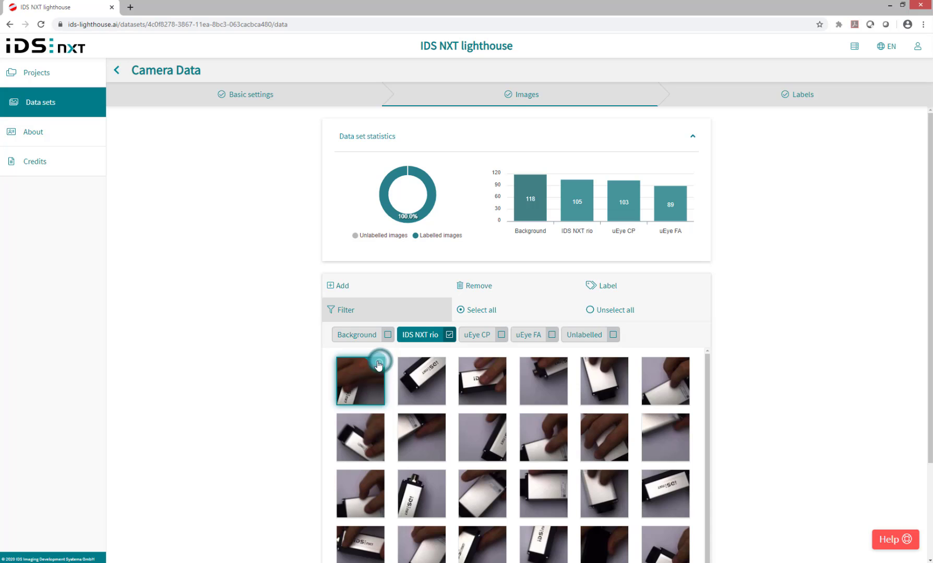
{"action": "left_click", "coordinate": [505, 419], "text": "shift"}
{"action": "left_click", "coordinate": [615, 286]}
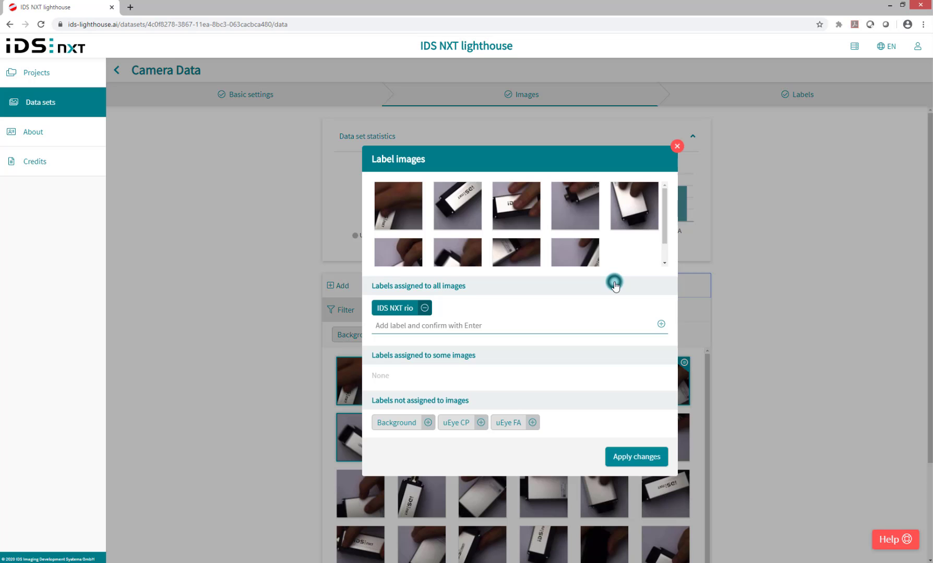
{"action": "left_click", "coordinate": [427, 425]}
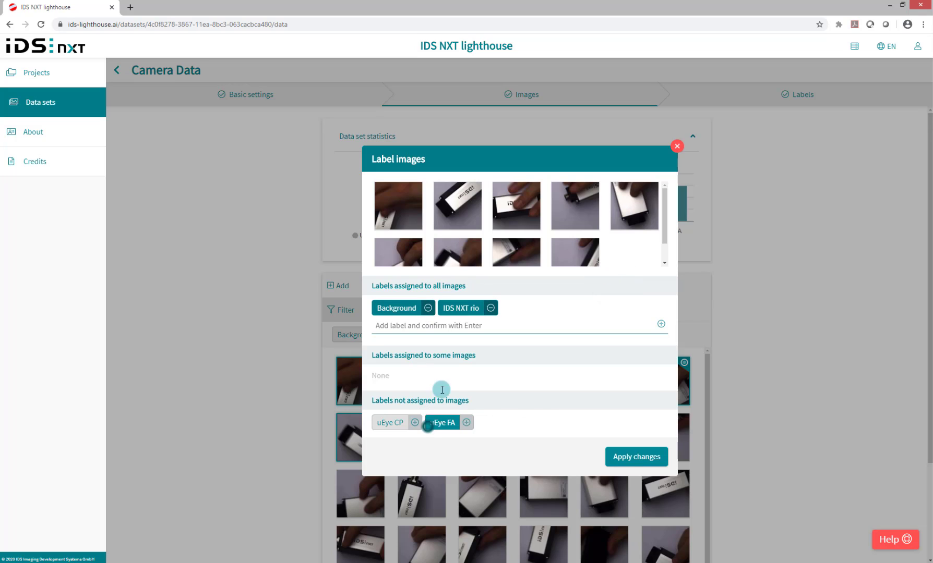
{"action": "left_click", "coordinate": [492, 308]}
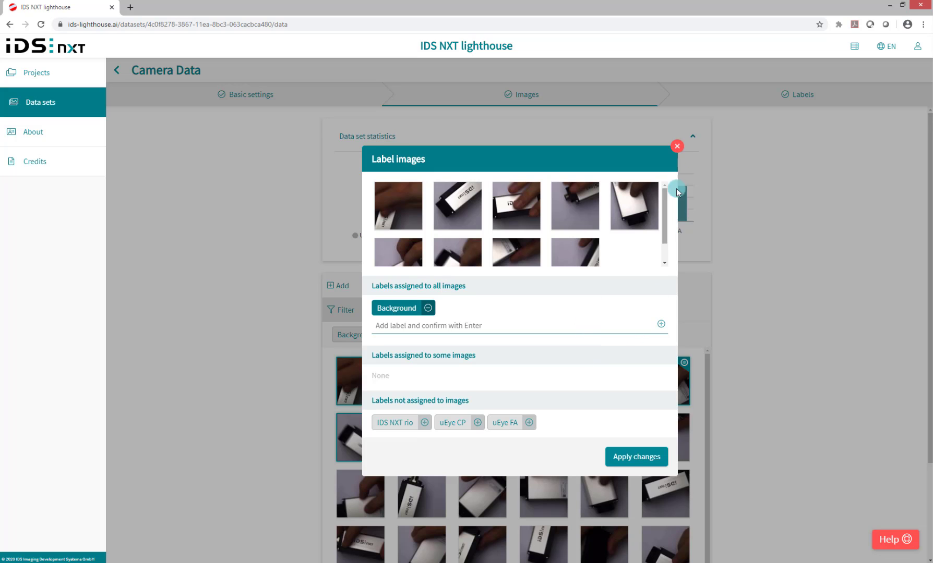
{"action": "left_click", "coordinate": [833, 278]}
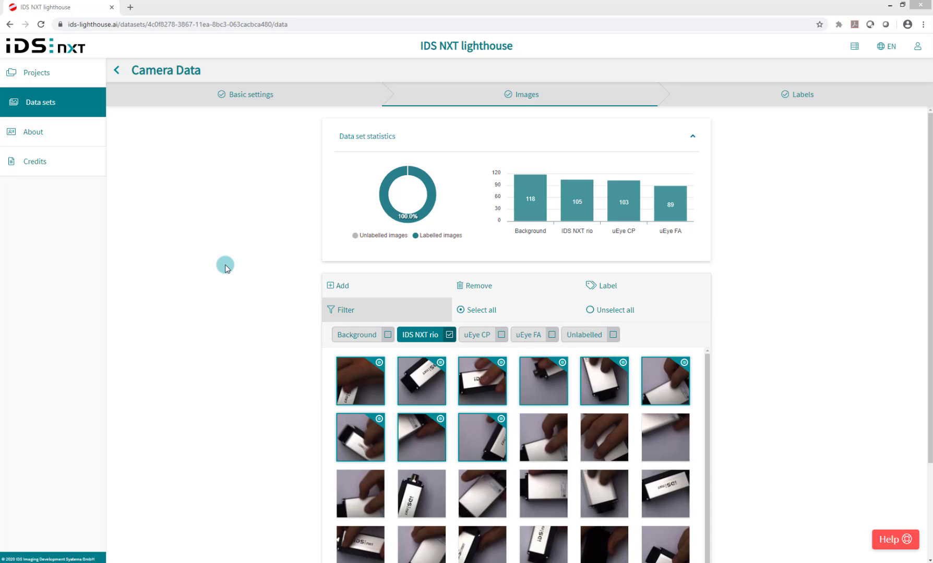
- Create a new project with the title "Camera Classifier" and the description "Classifies cameras"
{"action": "left_click", "coordinate": [73, 74]}
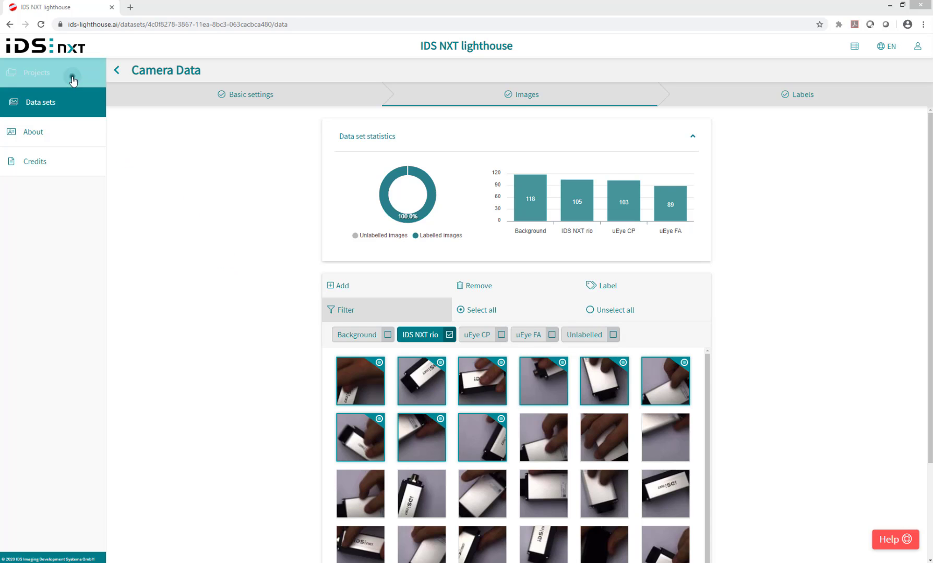
{"action": "left_click", "coordinate": [205, 137]}
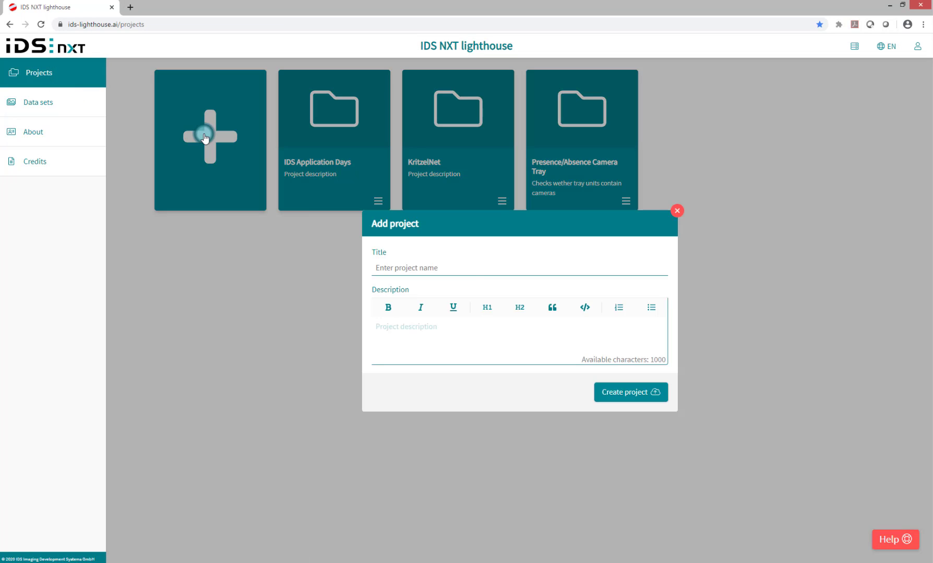
{"action": "left_click", "coordinate": [470, 269]}
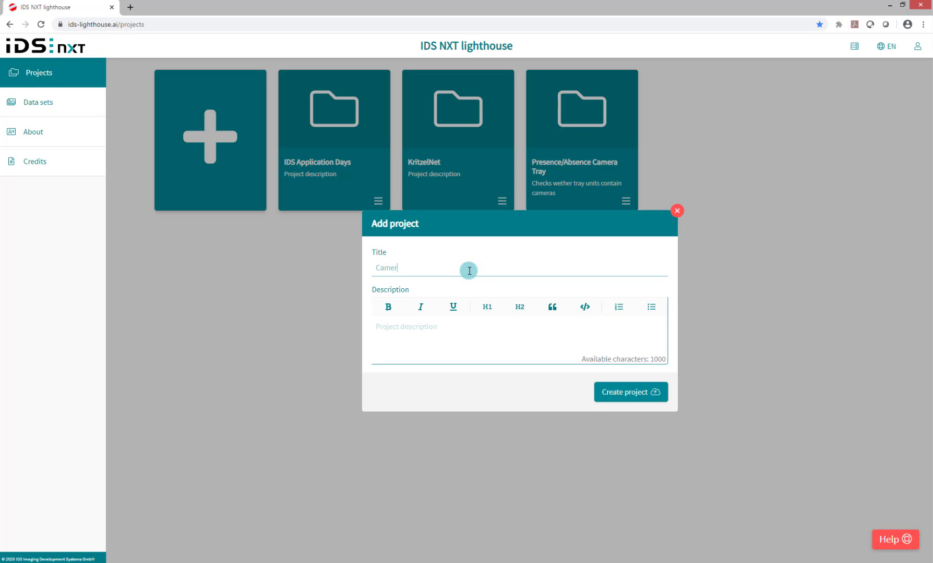
{"action": "key", "text": "Tab"}
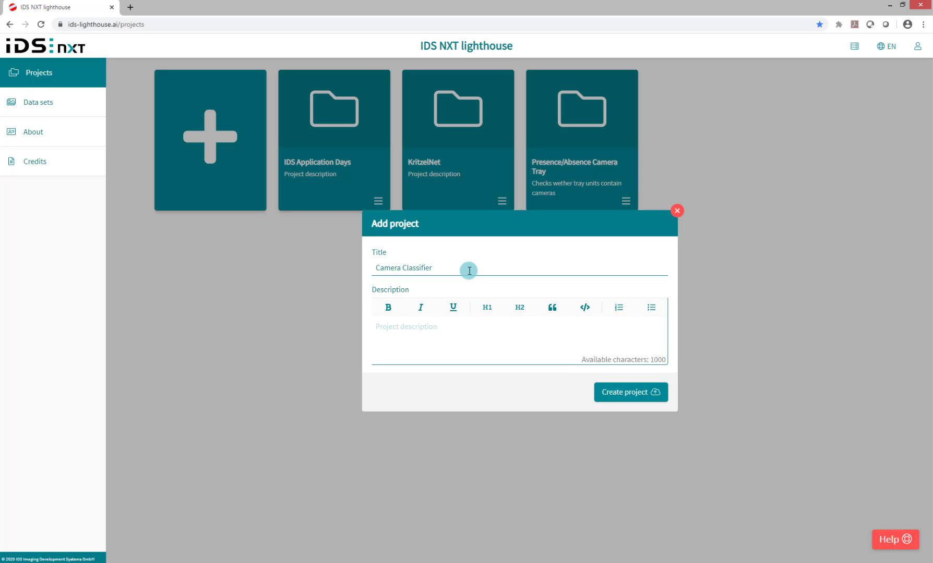
{"action": "type", "text": "Classifies cameras"}
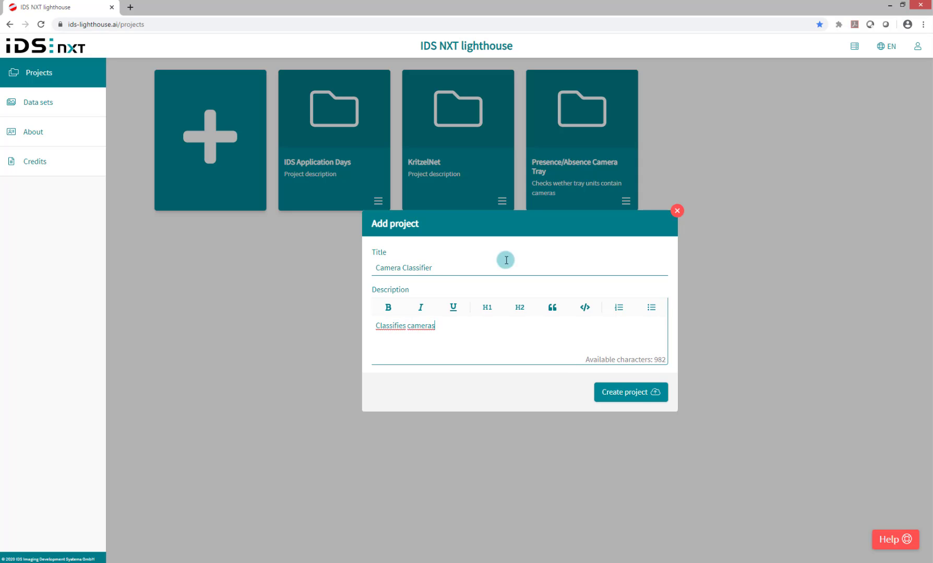
{"action": "left_click", "coordinate": [628, 392]}
- Assign the Camera Data set to the Camera Classifier project and go to its training settings
{"action": "left_click", "coordinate": [536, 94]}
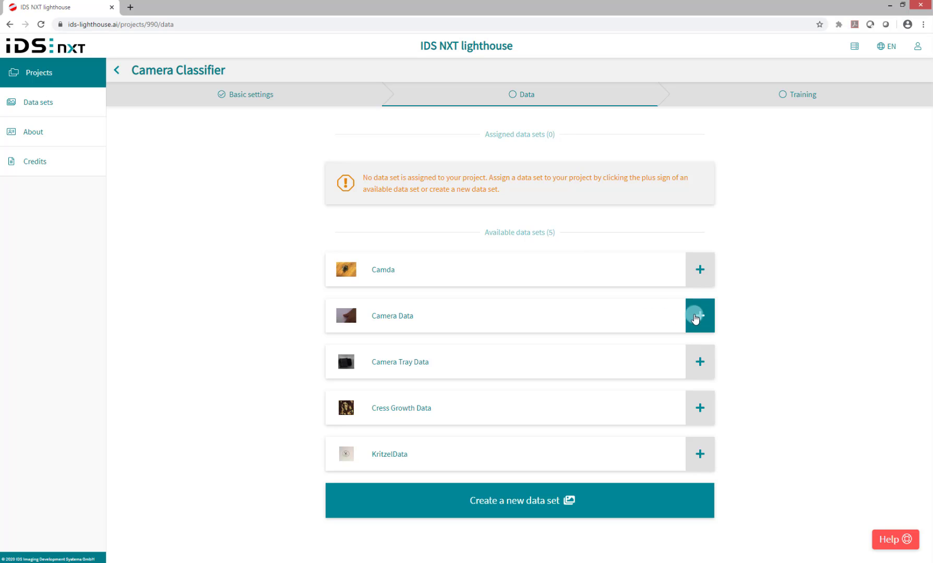
{"action": "left_click", "coordinate": [696, 317]}
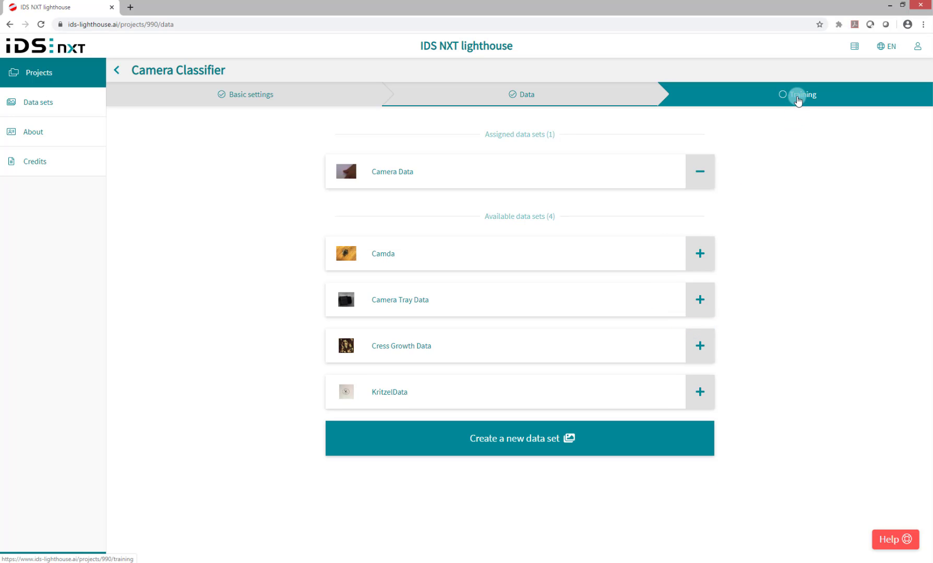
{"action": "left_click", "coordinate": [797, 98]}
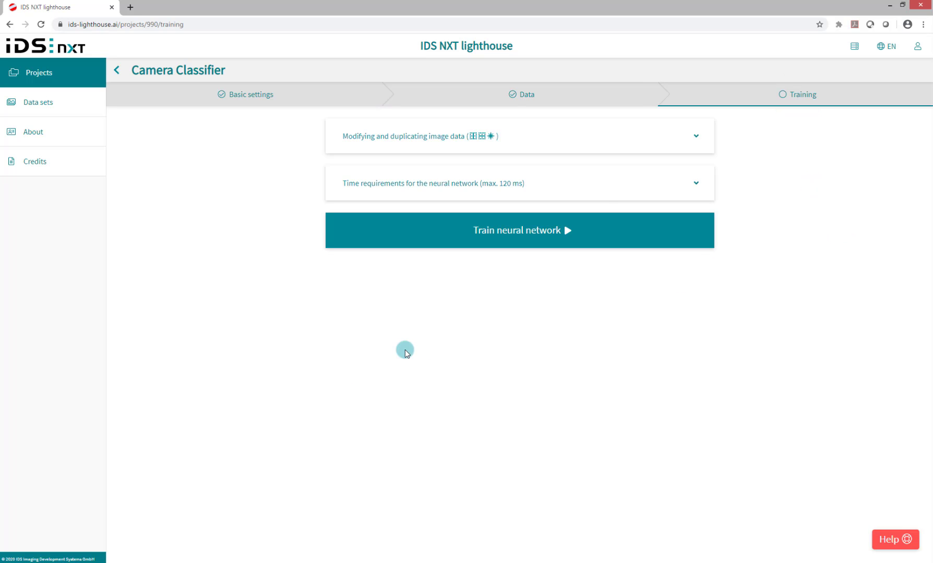
- Review the vertical flip, horizontal flip and transform options for modifying and duplicating image data, keeping all enabled and transform at 100%
{"action": "left_click", "coordinate": [697, 137]}
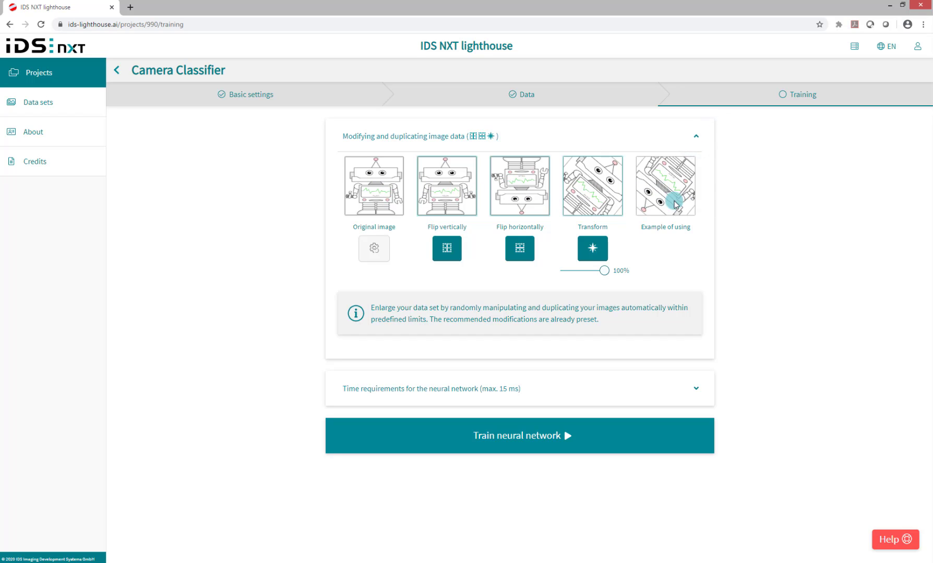
{"action": "left_click", "coordinate": [452, 254]}
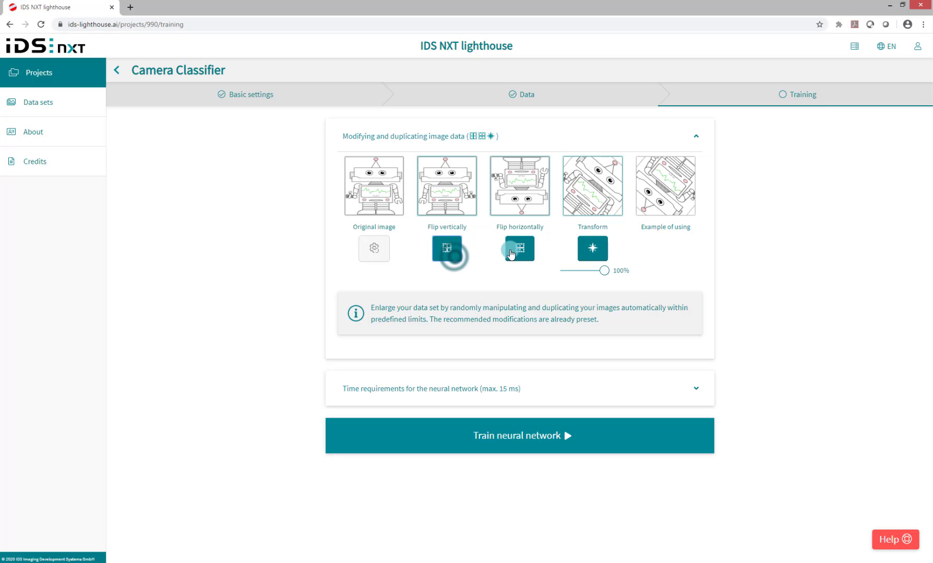
{"action": "left_click", "coordinate": [514, 253]}
{"action": "left_click", "coordinate": [514, 250]}
{"action": "left_click_drag", "start_coordinate": [604, 268], "coordinate": [629, 273]}
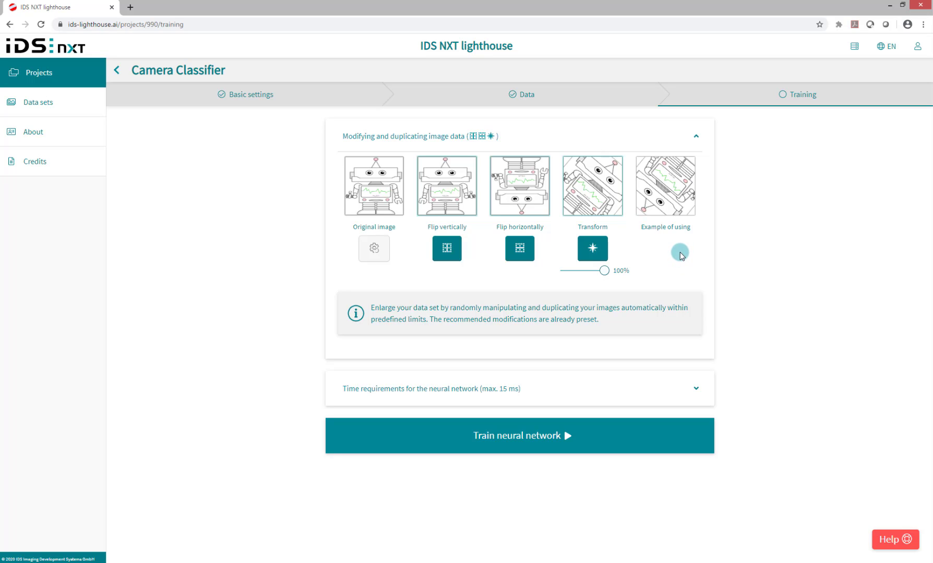
{"action": "left_click", "coordinate": [700, 136]}
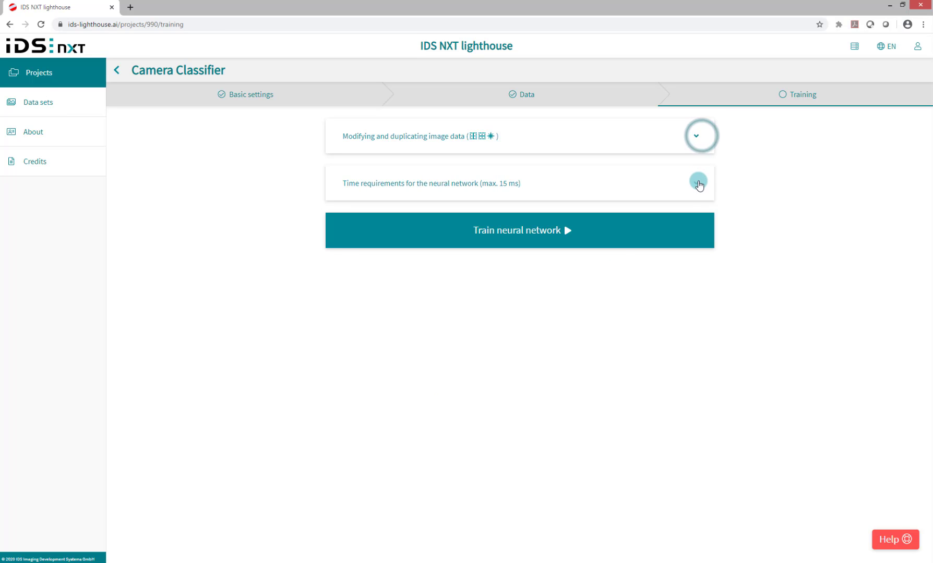
- Set the neural network's maximum inference time to 15 ms and start the training
{"action": "left_click", "coordinate": [699, 185]}
{"action": "left_click_drag", "start_coordinate": [348, 225], "coordinate": [255, 228]}
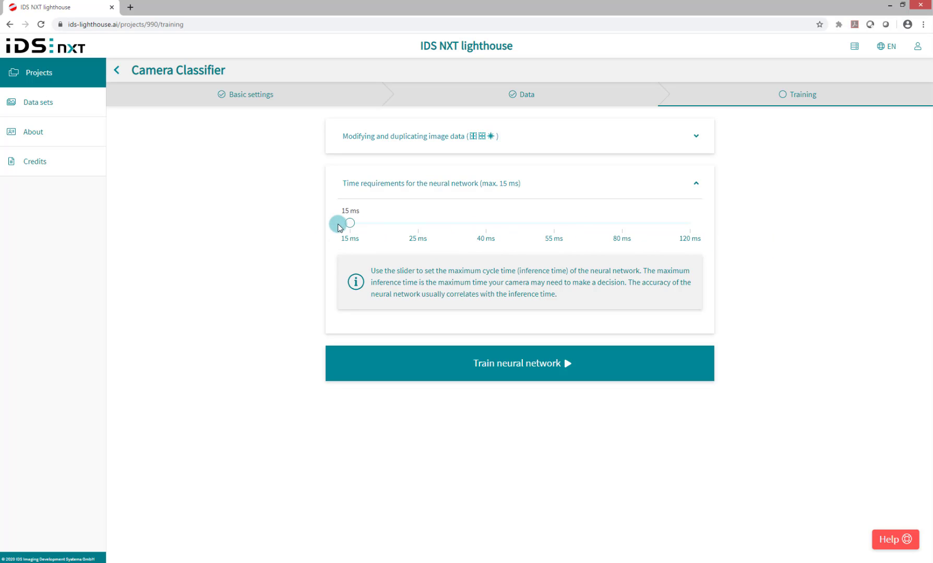
{"action": "left_click_drag", "start_coordinate": [350, 225], "coordinate": [327, 222]}
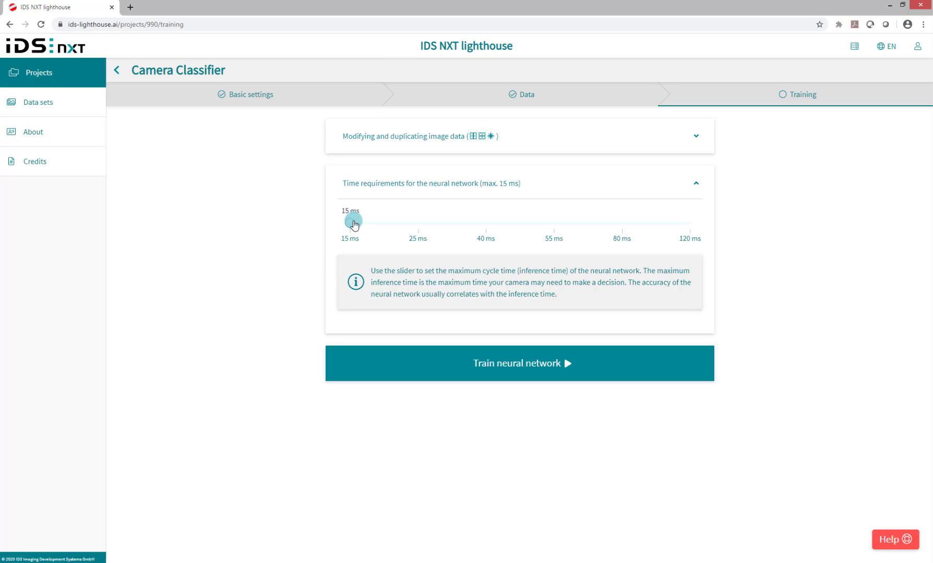
{"action": "left_click_drag", "start_coordinate": [351, 224], "coordinate": [330, 229]}
{"action": "left_click", "coordinate": [381, 354]}
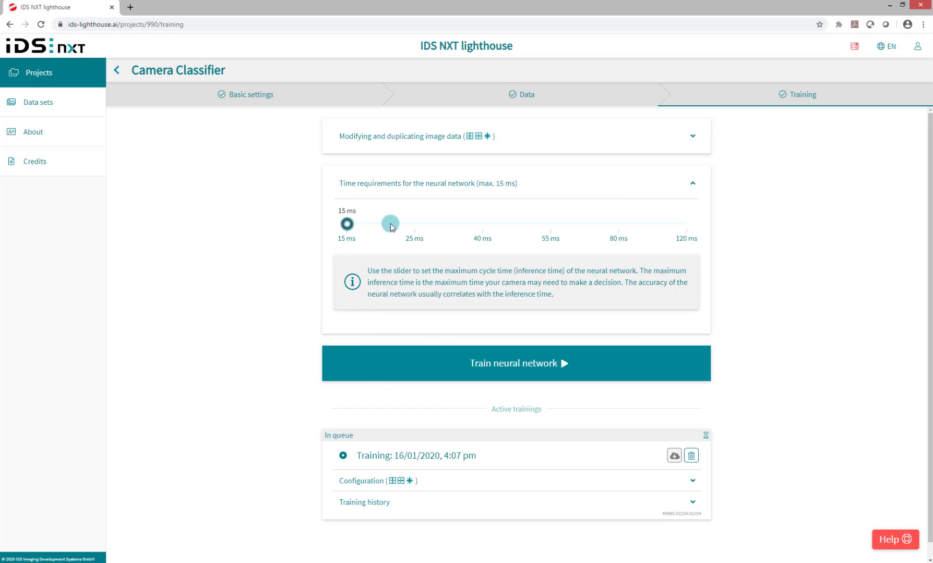
- Start two more trainings of the neural network, the last with a maximum inference time of 40 ms
{"action": "left_click_drag", "start_coordinate": [390, 225], "coordinate": [482, 223]}
{"action": "left_click", "coordinate": [438, 371]}
{"action": "left_click", "coordinate": [514, 371]}
{"action": "left_click", "coordinate": [723, 321]}
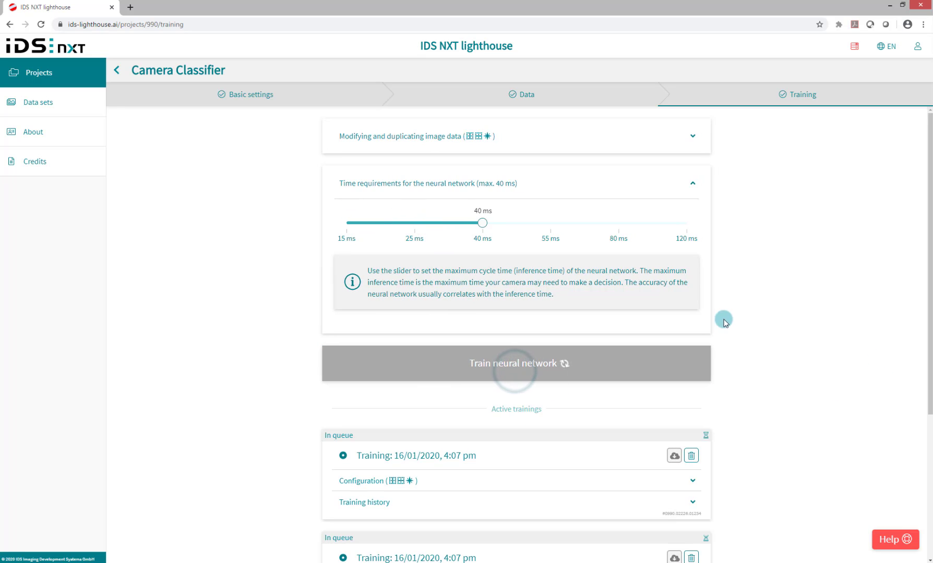
- Open the training history of the second active training and examine its accuracy curve across the training sequences
{"action": "scroll", "coordinate": [725, 320], "scroll_direction": "down", "scroll_amount": 4}
{"action": "scroll", "coordinate": [743, 328], "scroll_direction": "down", "scroll_amount": 1}
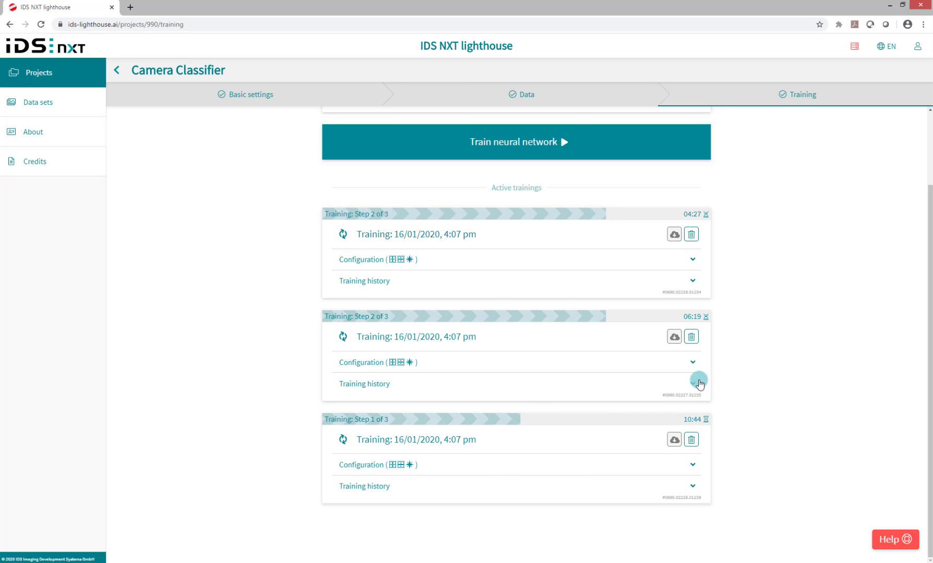
{"action": "left_click", "coordinate": [693, 383]}
{"action": "scroll", "coordinate": [760, 369], "scroll_direction": "down", "scroll_amount": 3}
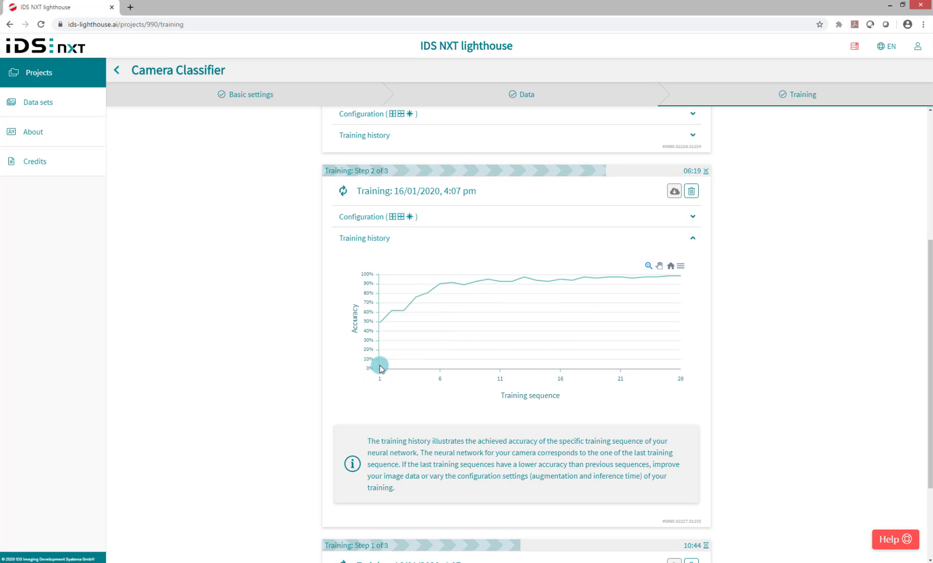
{"action": "mouse_move", "coordinate": [382, 325]}
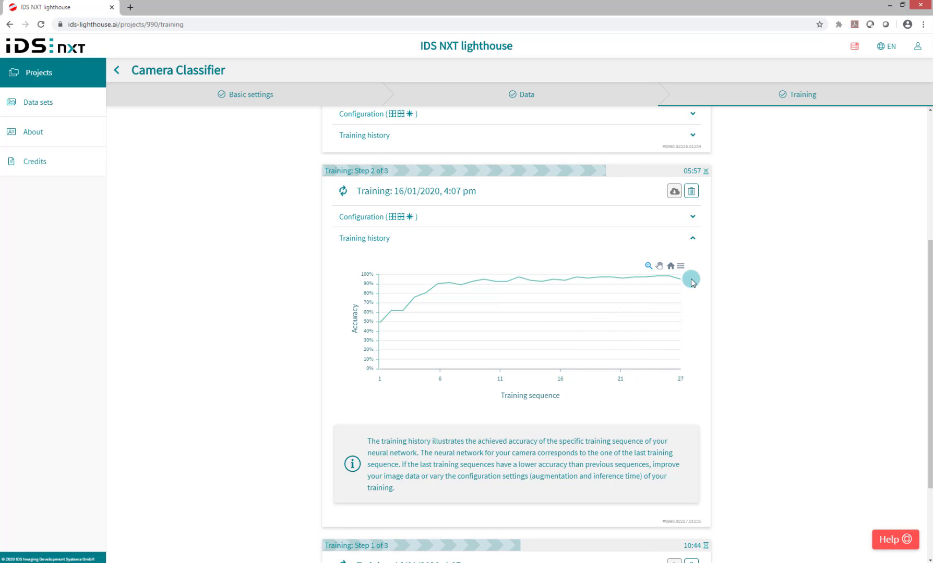
- Download the trained neural networks of all three completed trainings in the Camera Classifier project
{"action": "mouse_move", "coordinate": [676, 282]}
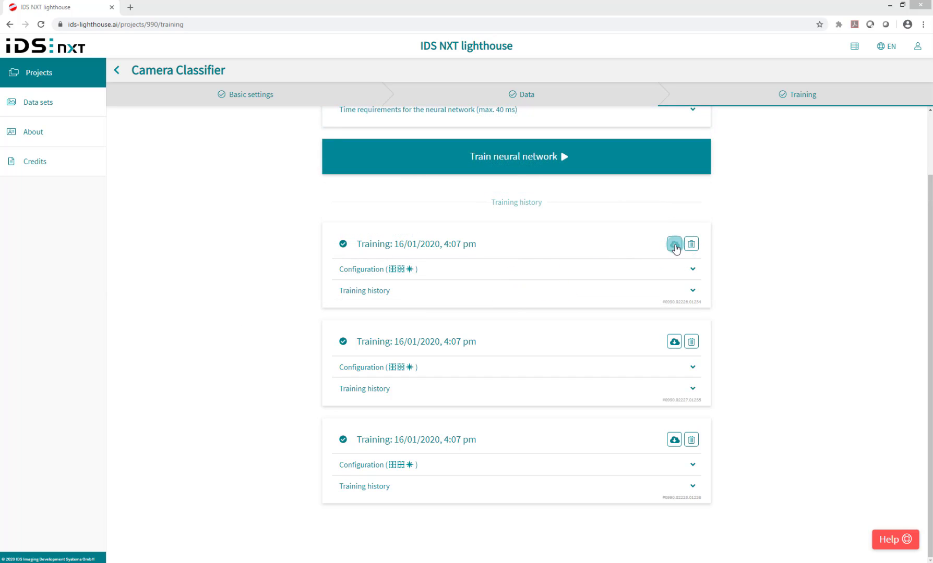
{"action": "left_click", "coordinate": [674, 243]}
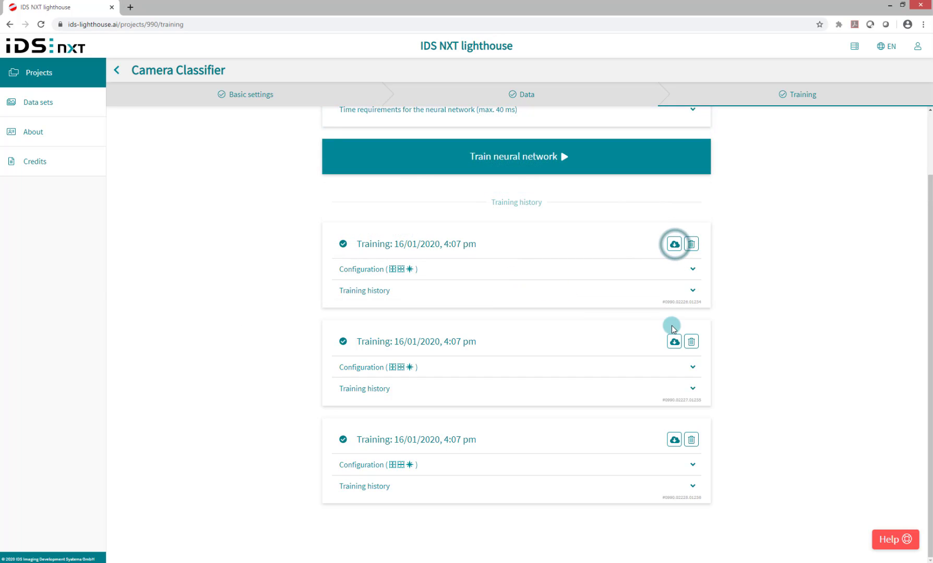
{"action": "left_click", "coordinate": [673, 340]}
{"action": "left_click", "coordinate": [674, 318]}
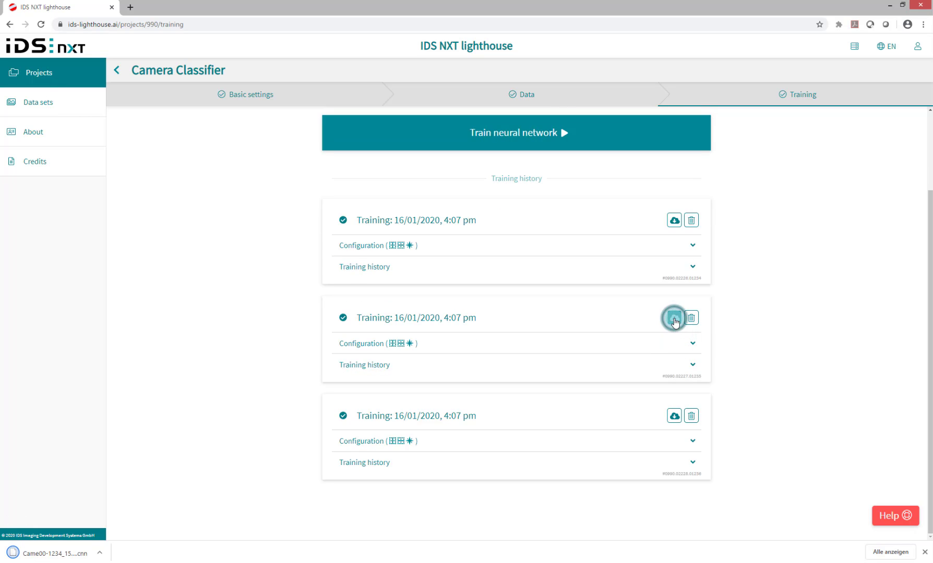
{"action": "left_click", "coordinate": [674, 416]}
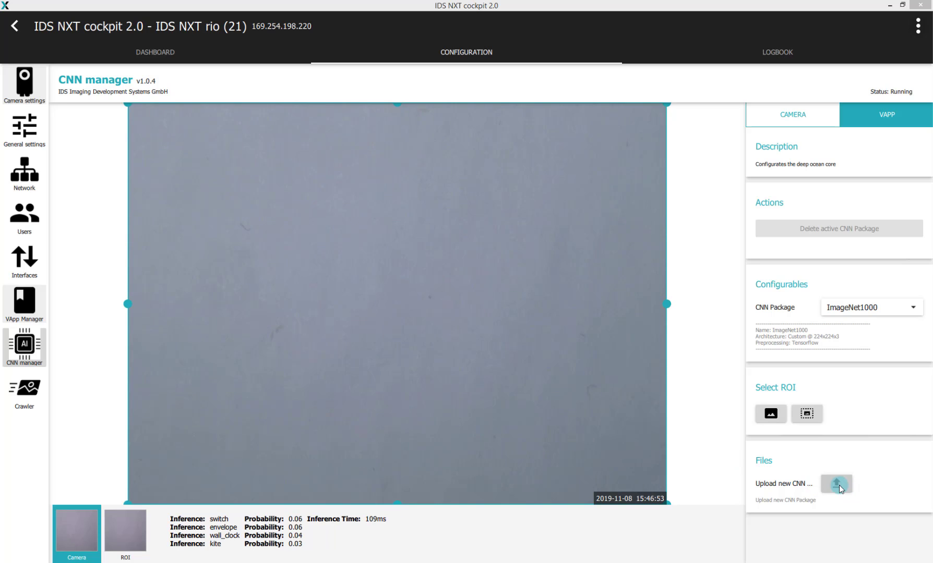
- In IDS NXT cockpit's CNN manager, upload Came00-1236_40ms_H_V_T100.cnn, Came00-1235_25ms_H_V_T100.cnn and Came00-1234_15ms_H_V_T100.cnn to the camera
{"action": "left_click", "coordinate": [837, 485]}
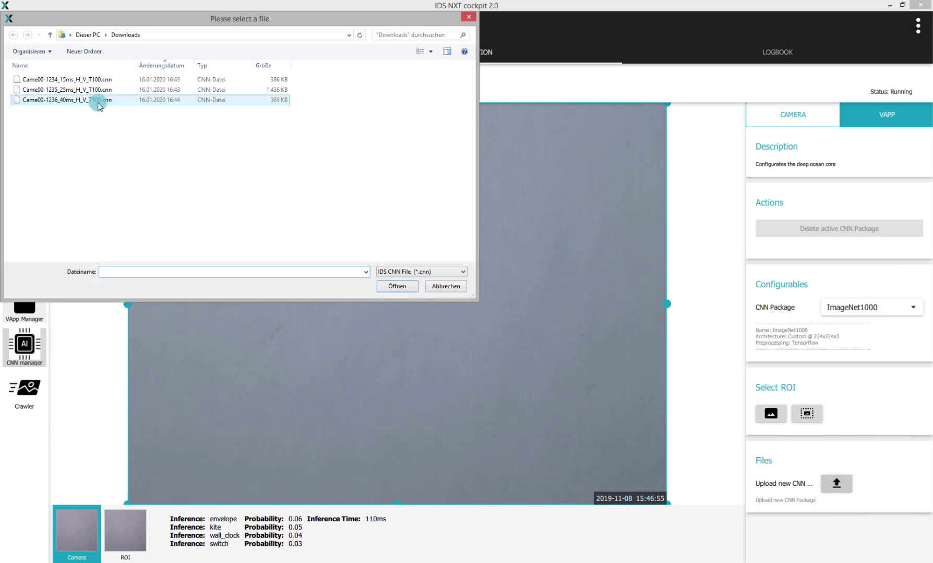
{"action": "double_click", "coordinate": [97, 101]}
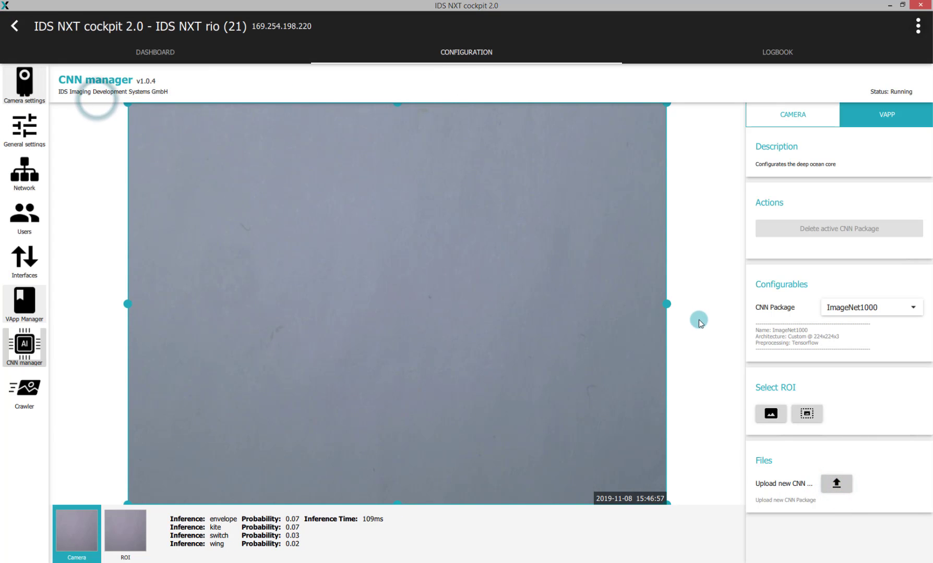
{"action": "left_click", "coordinate": [836, 486]}
{"action": "double_click", "coordinate": [206, 93]}
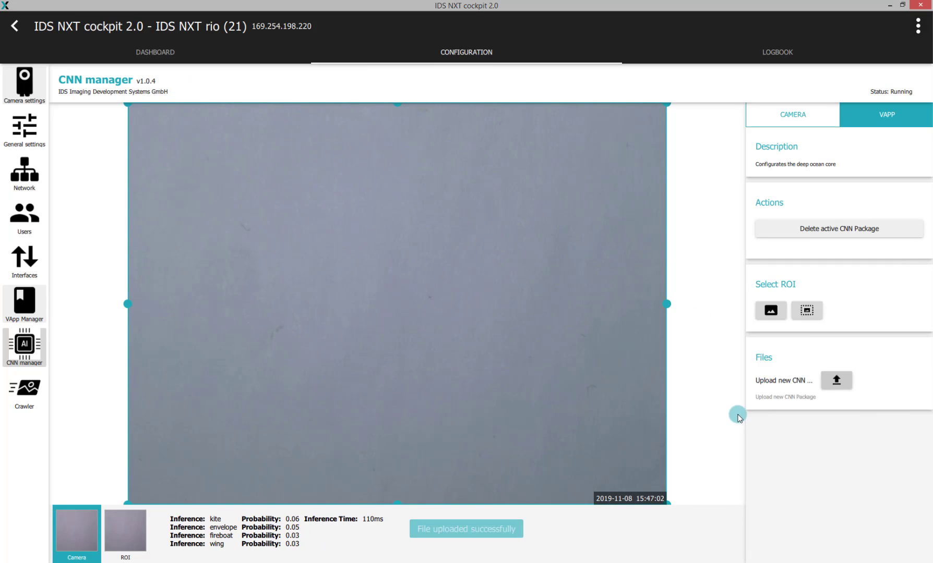
{"action": "left_click", "coordinate": [836, 485]}
{"action": "double_click", "coordinate": [198, 80]}
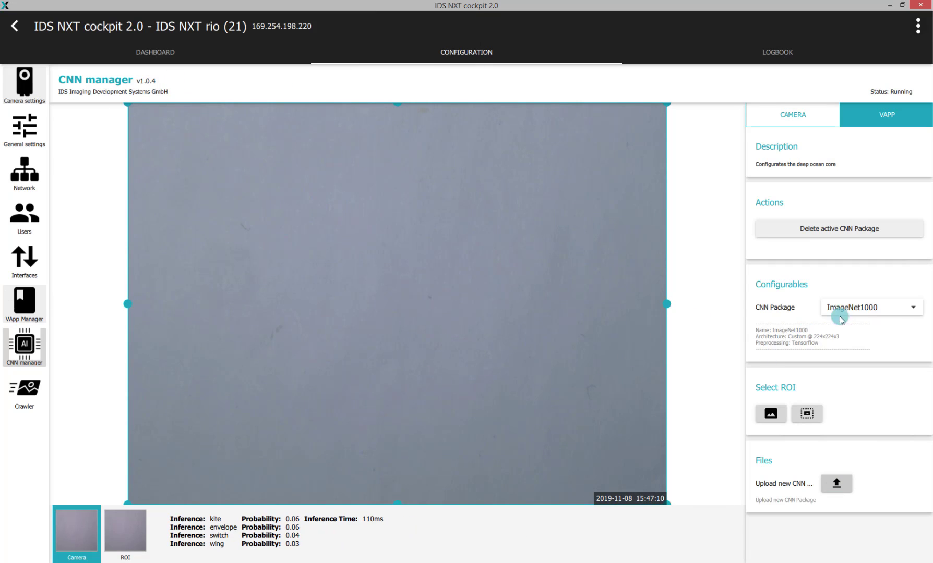
- Switch the active CNN package among the uploaded networks, starting with Came00-1234 and ending with Came00-1235, to compare their inference results
{"action": "left_click", "coordinate": [881, 315]}
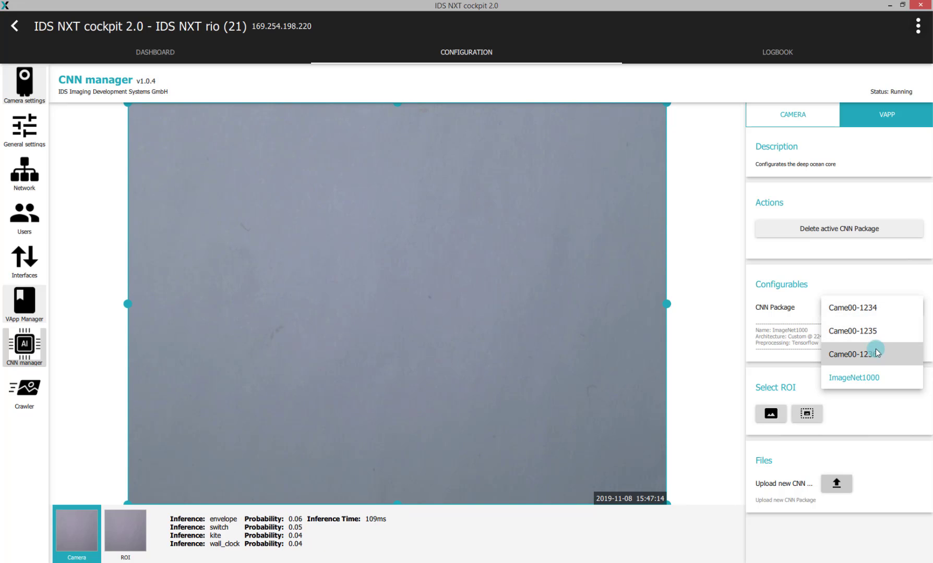
{"action": "left_click", "coordinate": [874, 309]}
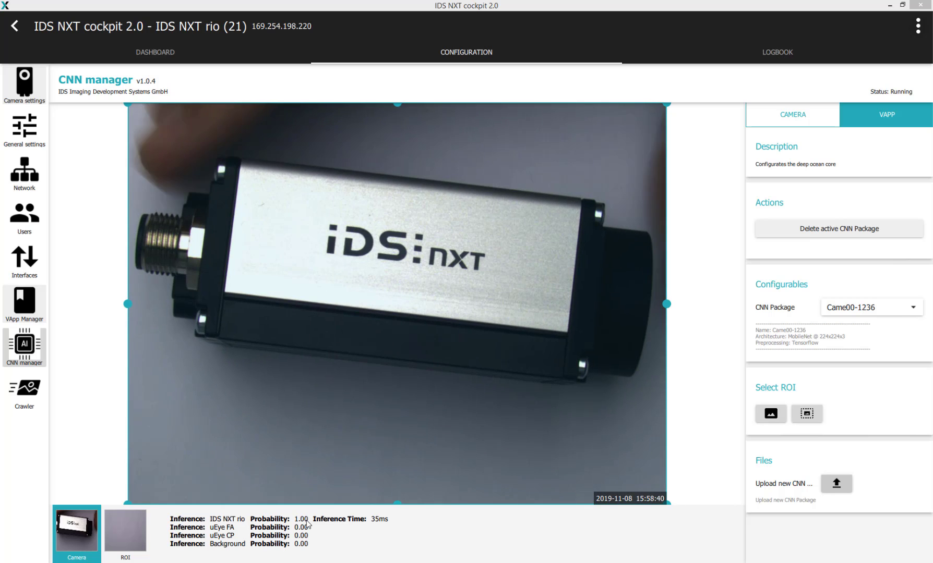
{"action": "left_click", "coordinate": [894, 308]}
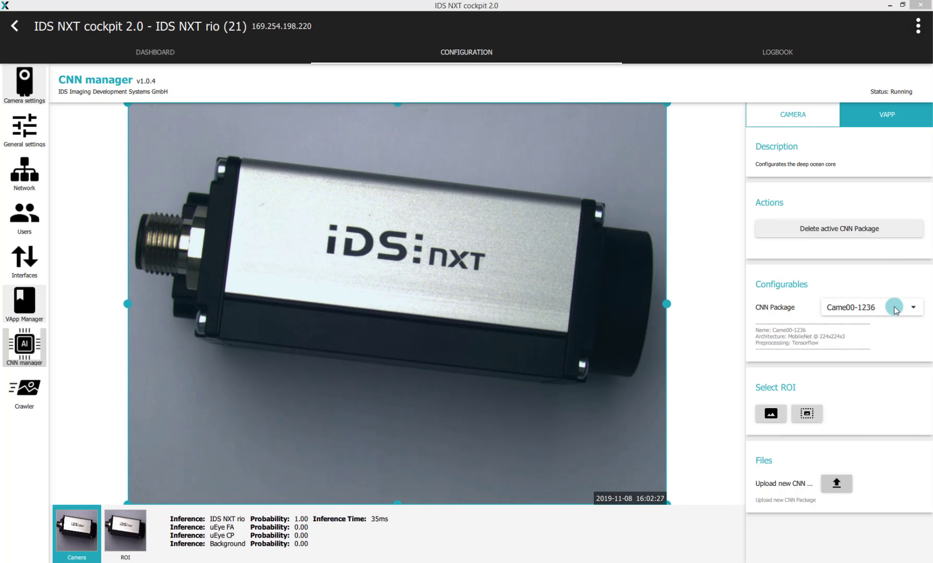
{"action": "left_click", "coordinate": [889, 329]}
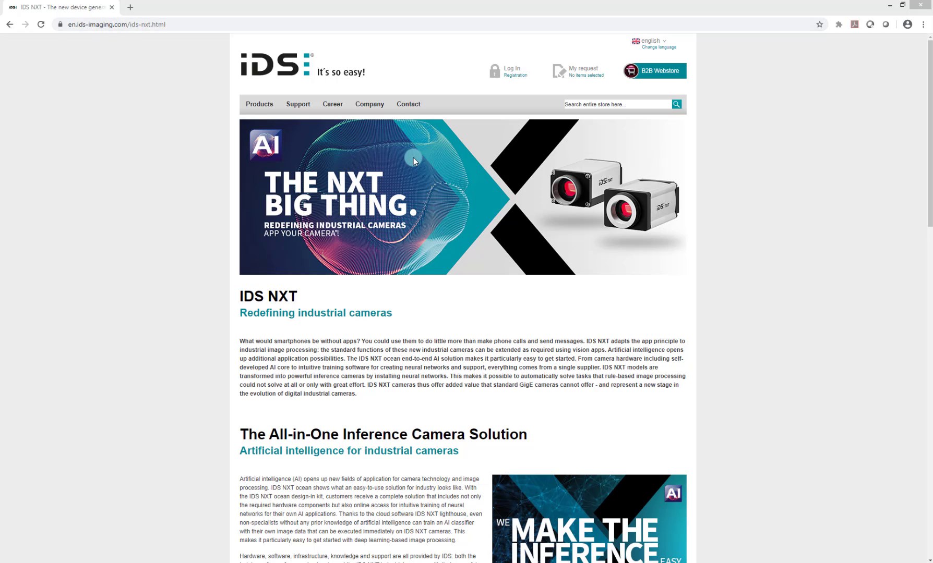
- Switch to the browser and look through the IDS NXT product page down to its end
{"action": "left_click", "coordinate": [769, 221]}
{"action": "scroll", "coordinate": [771, 225], "scroll_direction": "down", "scroll_amount": 20}
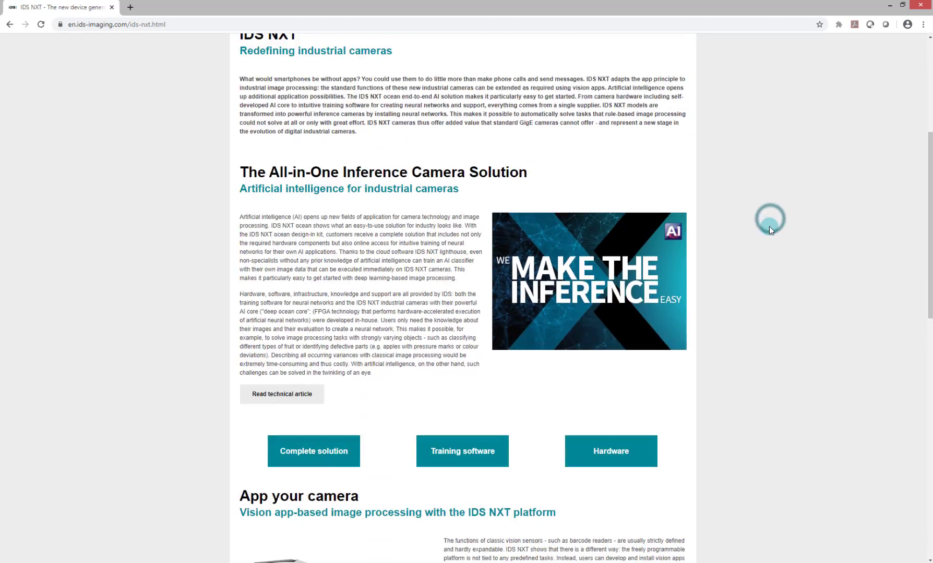
{"action": "scroll", "coordinate": [774, 230], "scroll_direction": "down", "scroll_amount": 2}
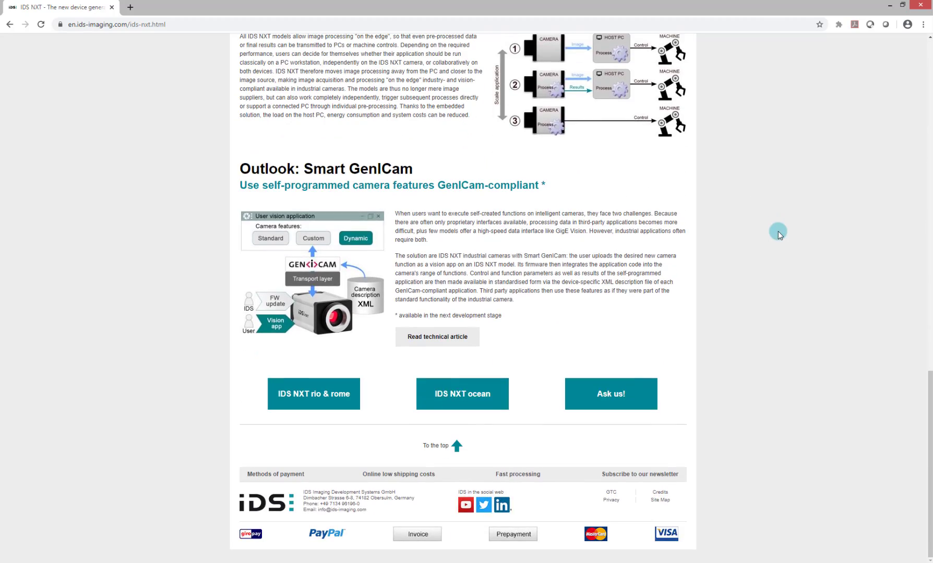